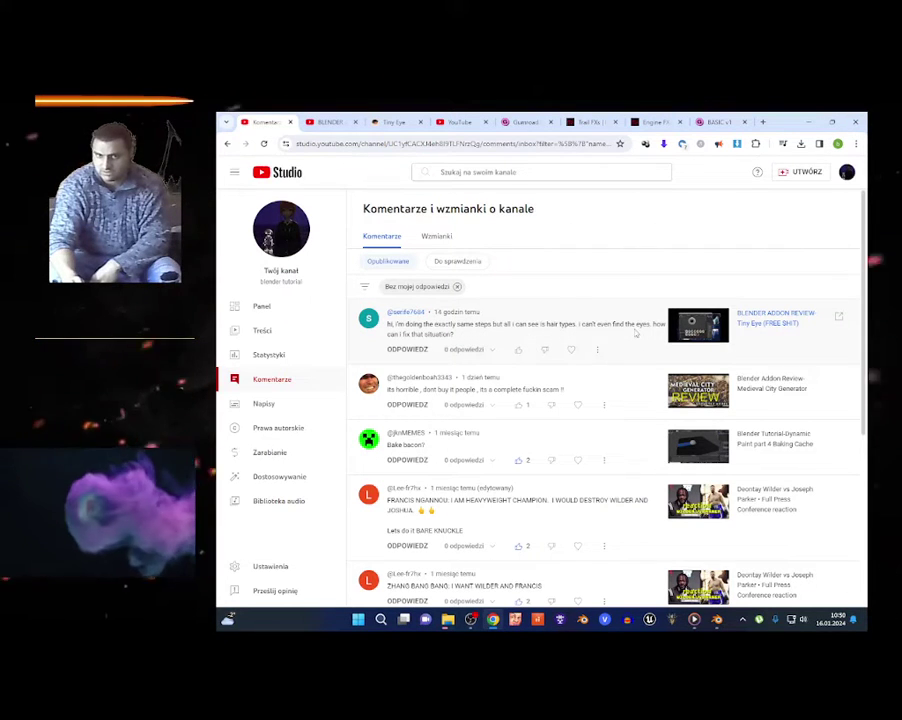
On the Tiny Eye product page, set the price to 0 and proceed to checkout.
click(394, 121)
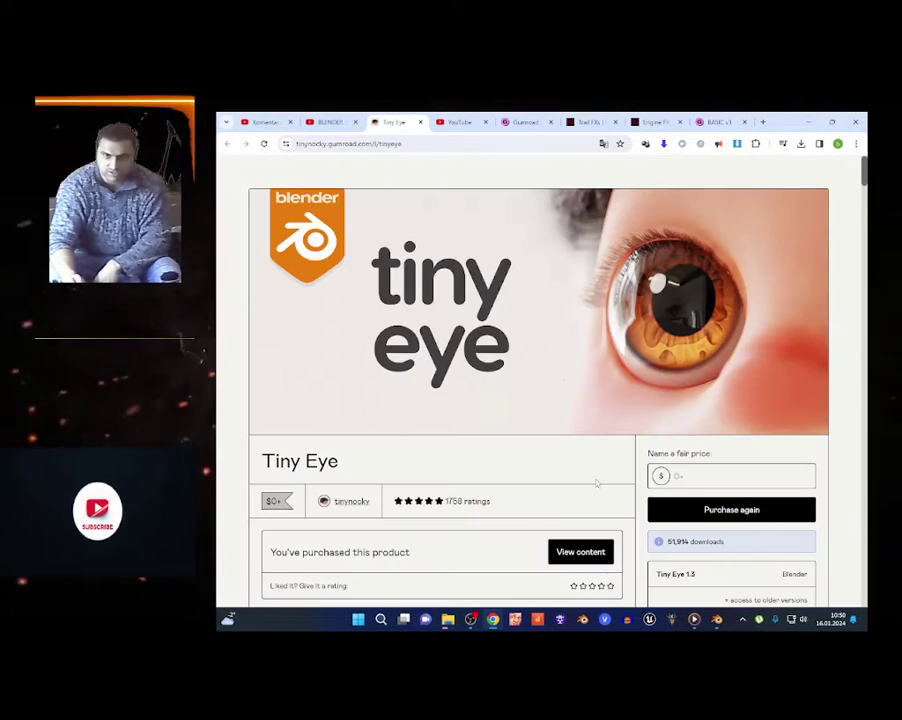
scroll(597, 483, down, 1)
scroll(503, 406, down, 2)
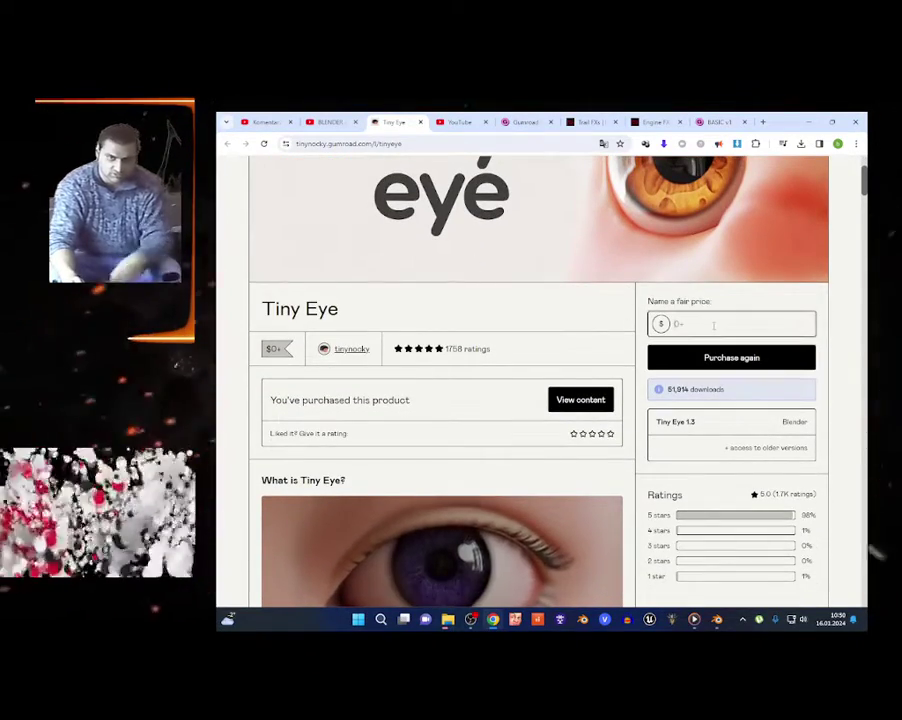
click(713, 325)
text(0)
click(713, 357)
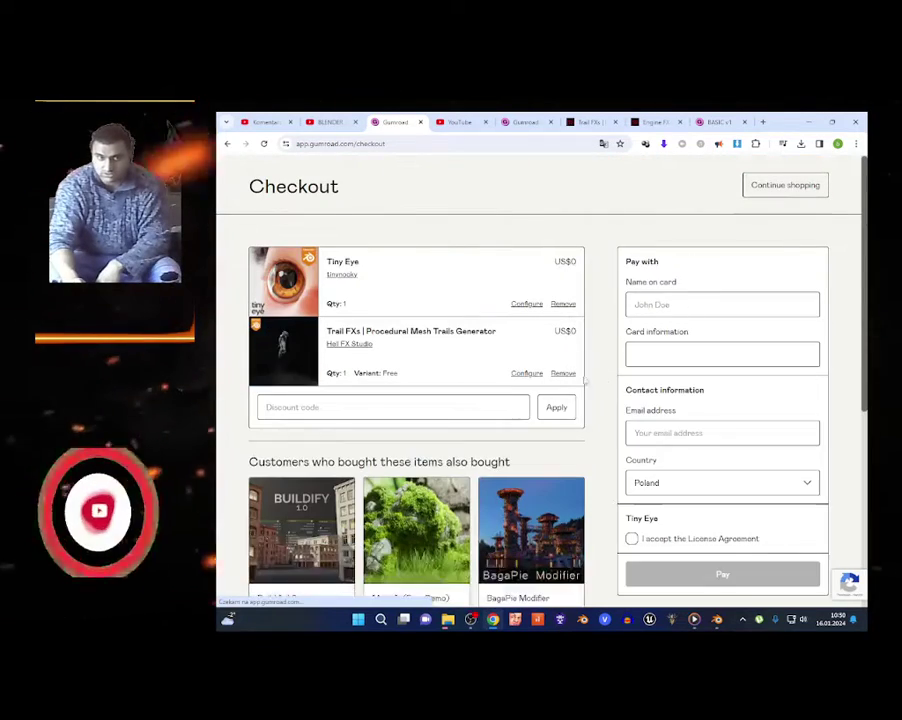
Remove Trail FXs from the cart, enter the email address and accept the License Agreement.
click(563, 373)
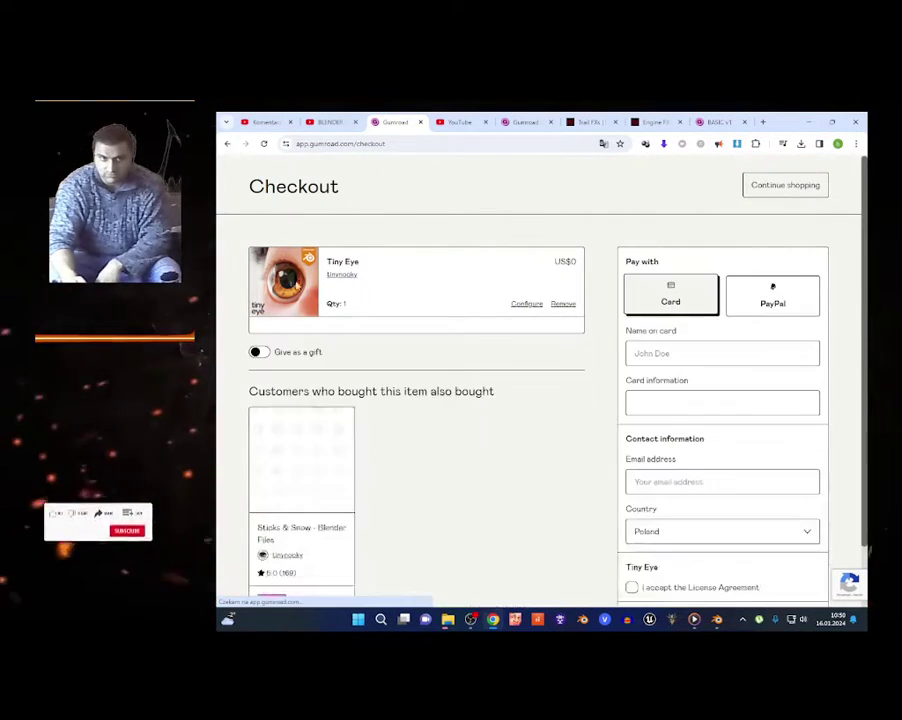
click(695, 306)
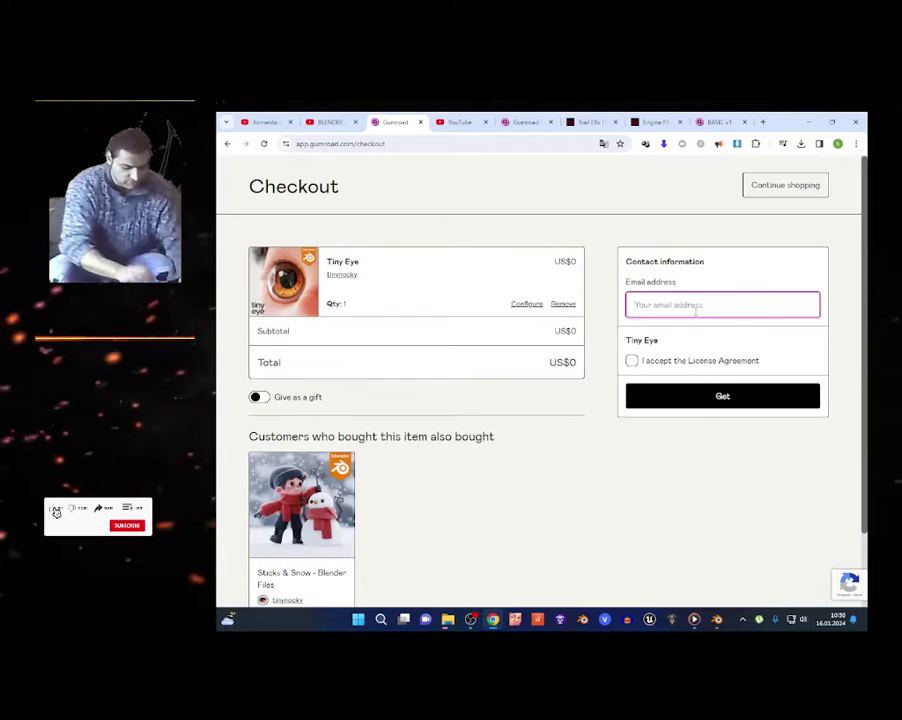
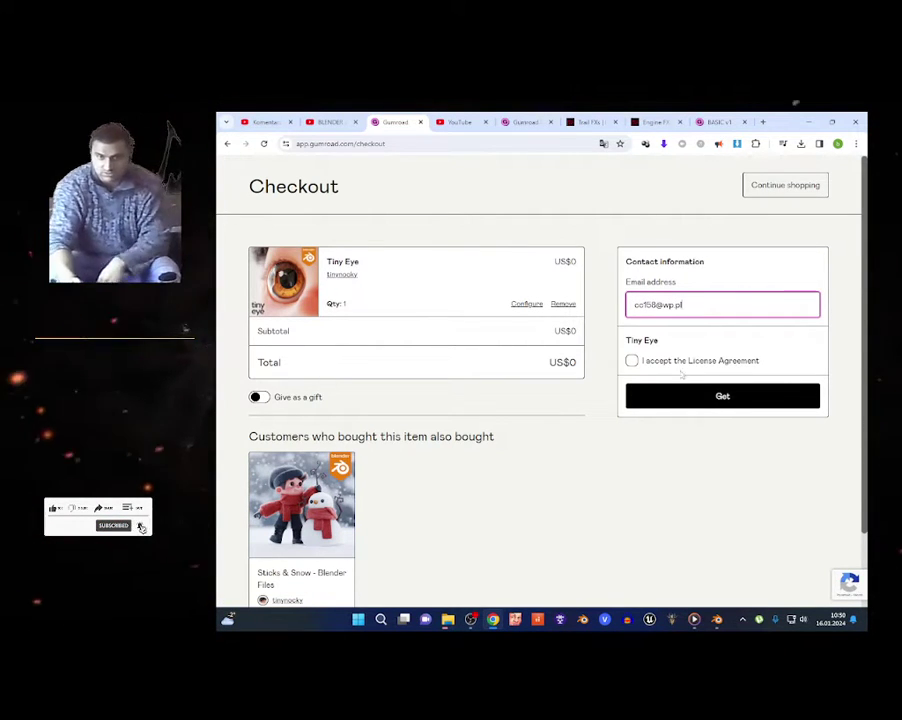
click(660, 370)
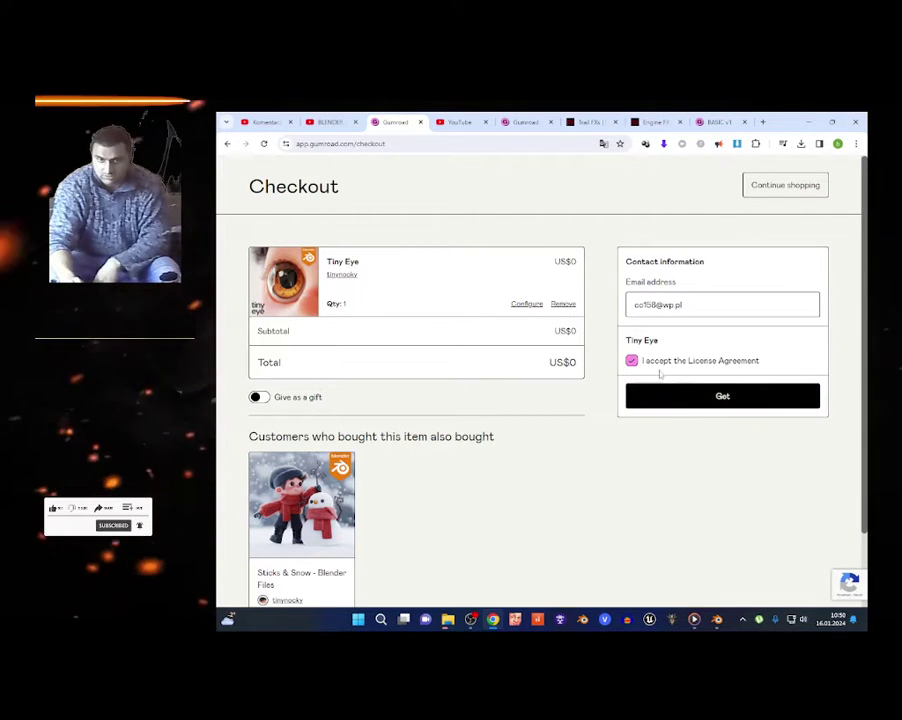
Complete the free Tiny Eye checkout and highlight the 4.0 and 3.0 version labels.
click(698, 400)
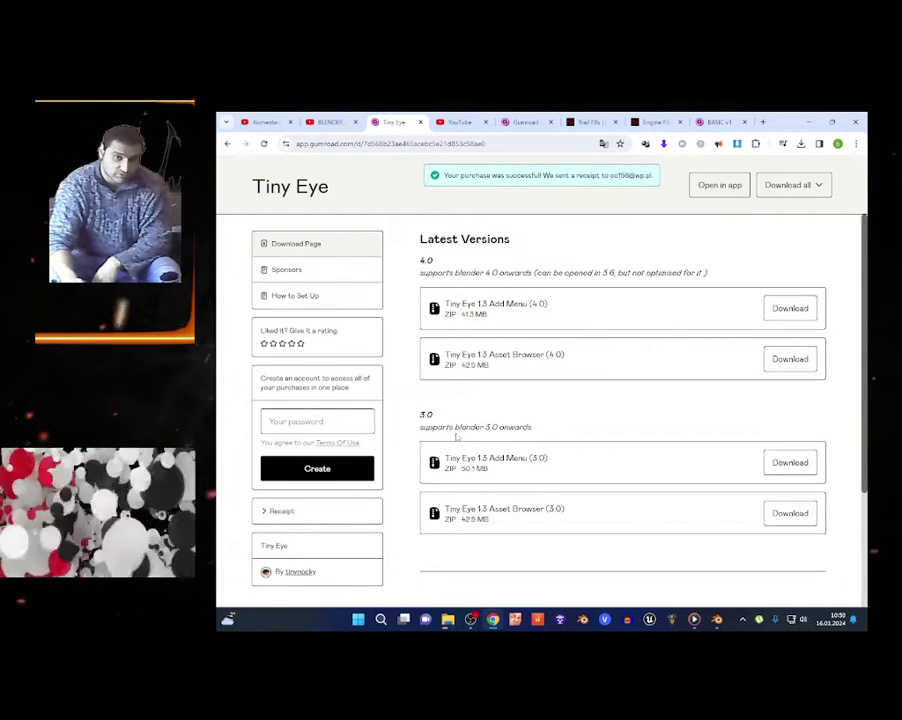
drag(419, 257, 483, 271)
click(413, 258)
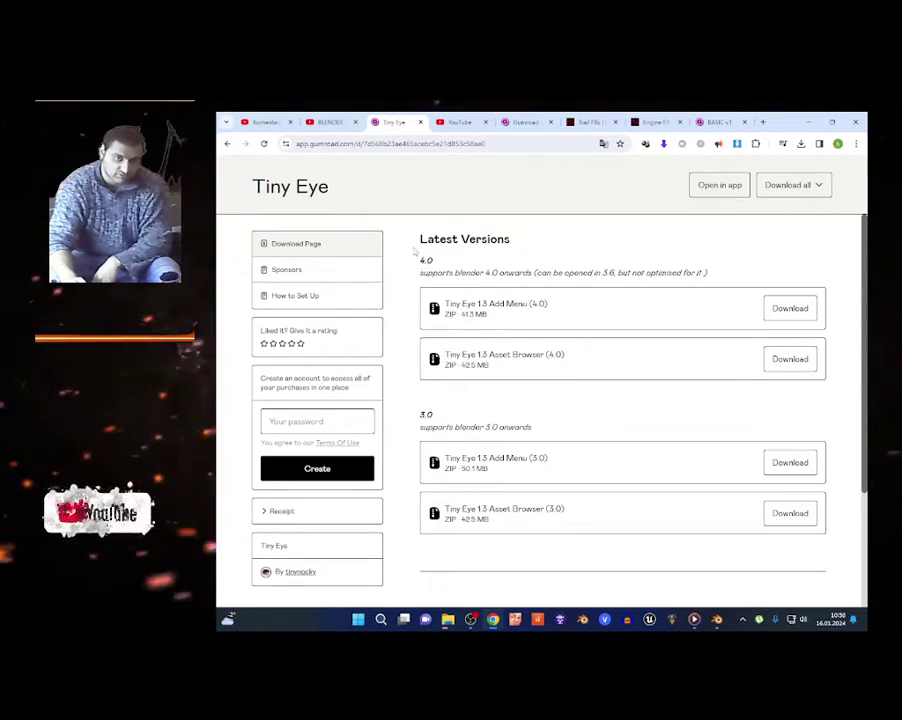
drag(415, 256, 434, 262)
scroll(466, 390, down, 1)
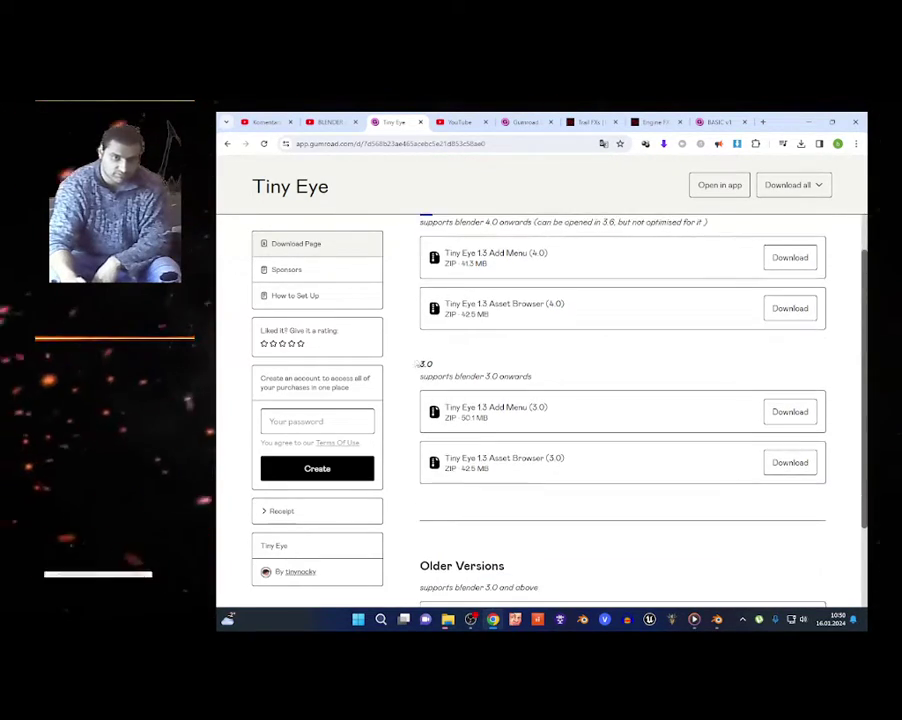
double_click(426, 363)
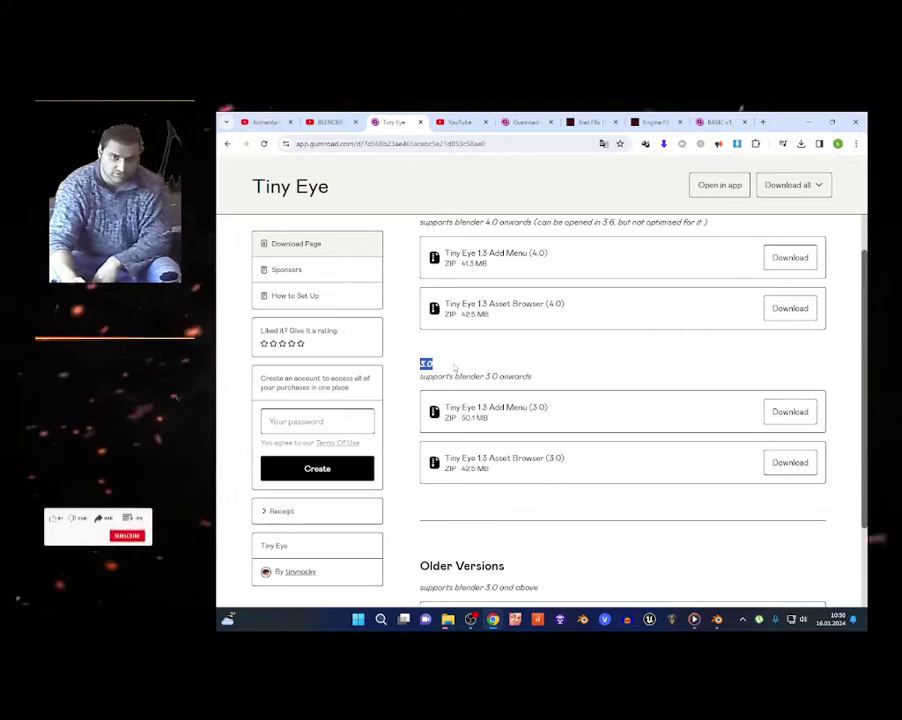
Quit the running Blender session, then download the Tiny Eye 1.3 Asset Browser (4.0) zip.
click(717, 620)
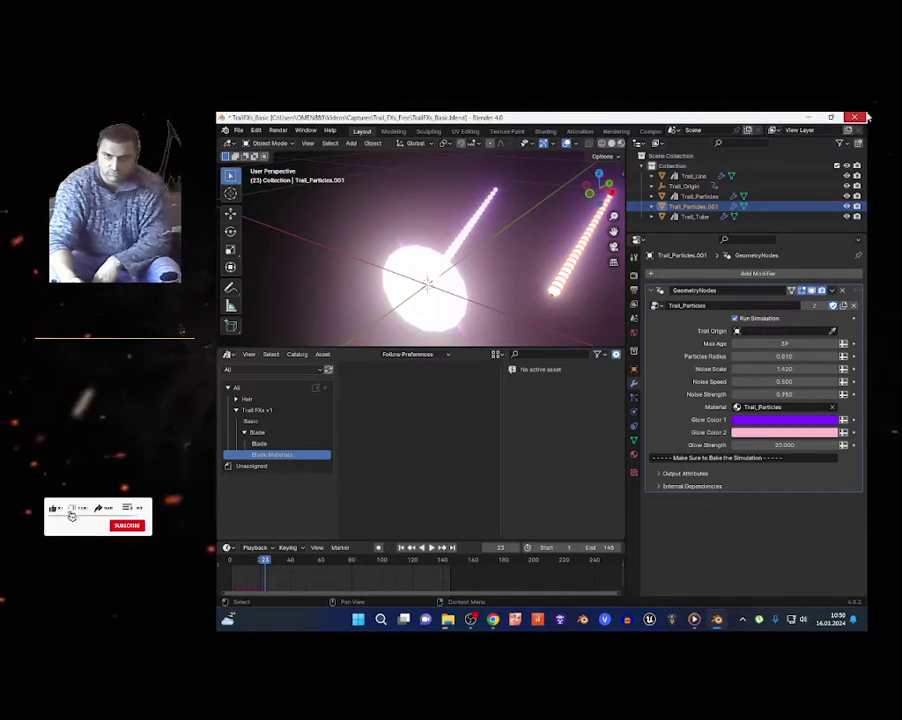
key(ctrl+q)
click(558, 379)
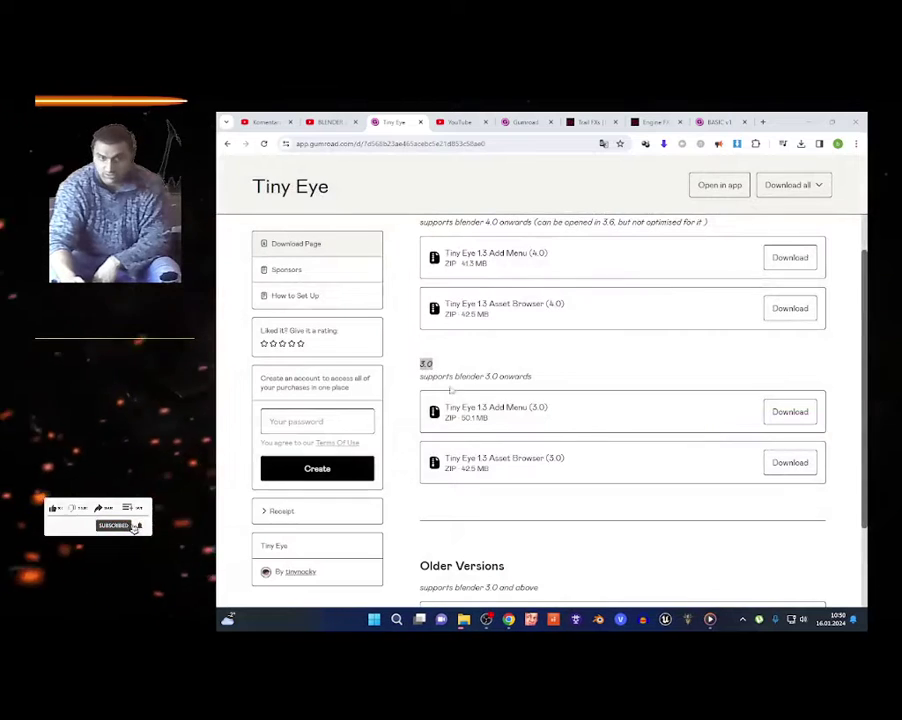
scroll(525, 360, up, 1)
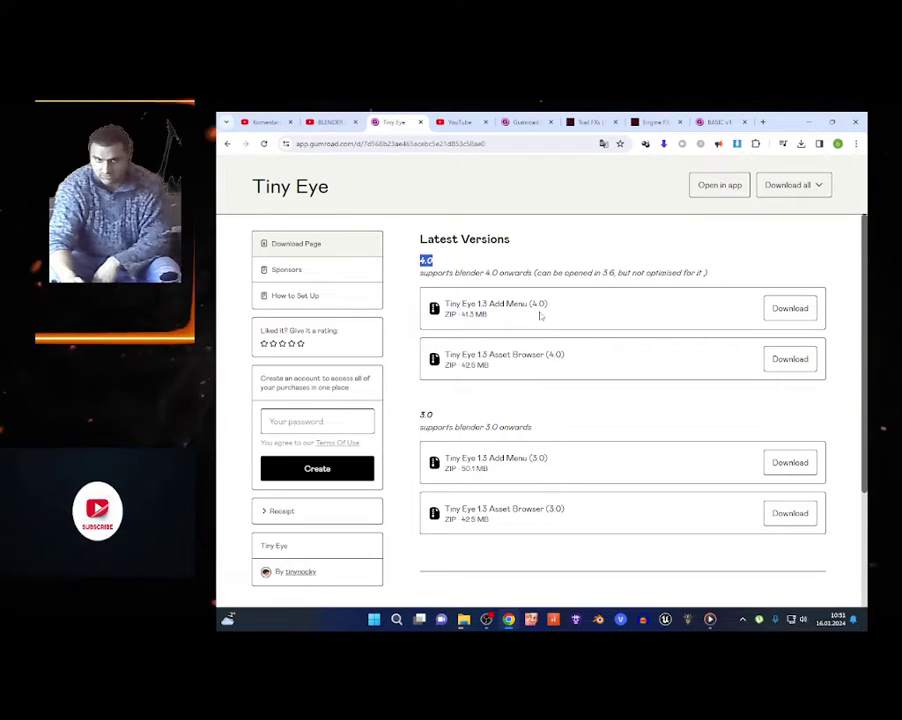
click(790, 359)
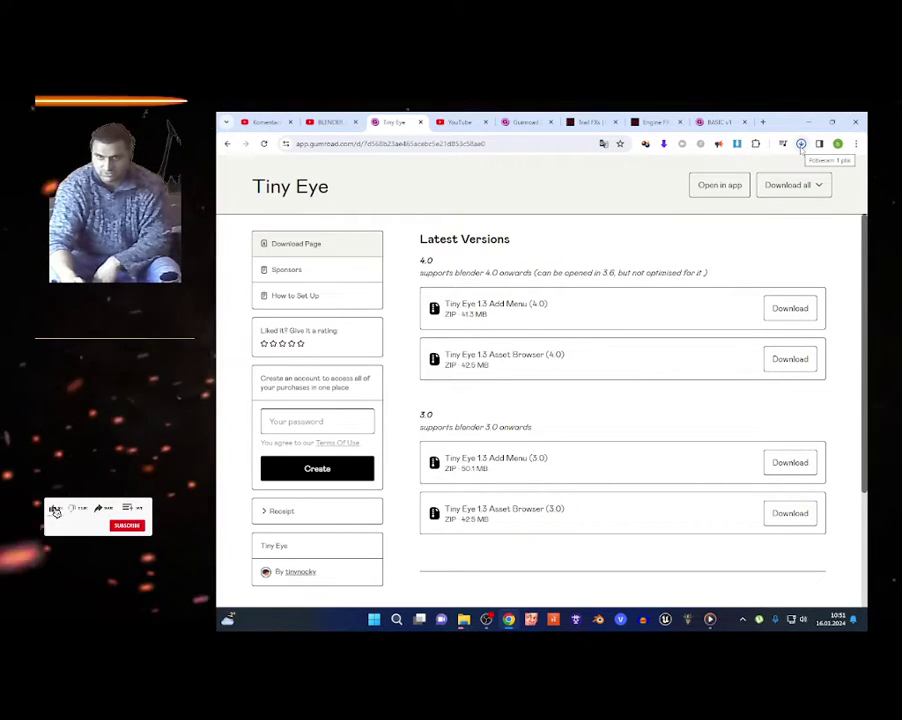
Copy the downloaded Tiny Eye zip into the Videos\Ujecia folder.
click(800, 144)
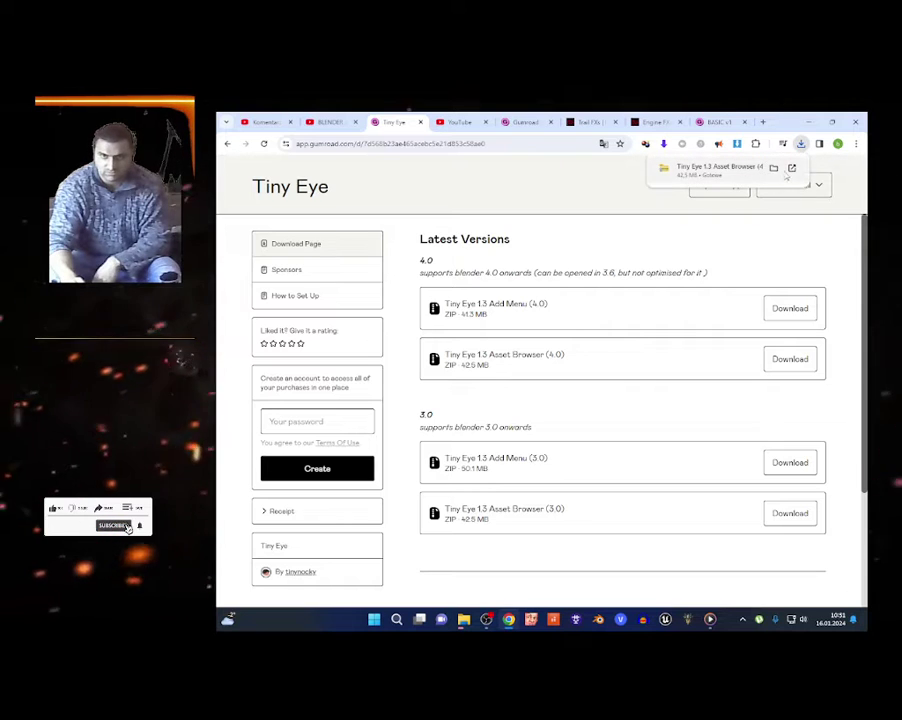
click(773, 169)
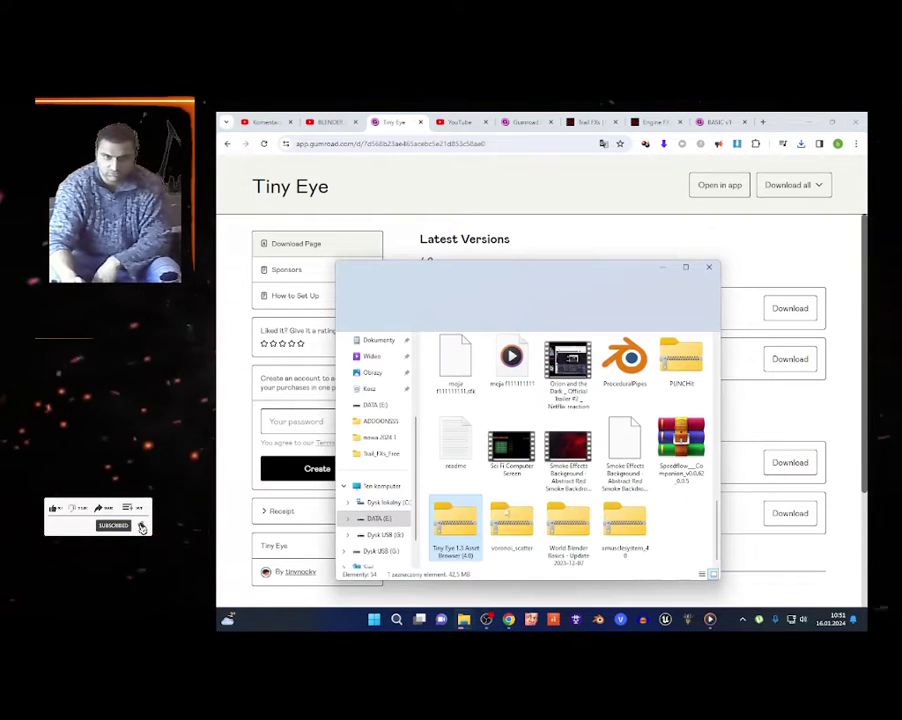
right_click(456, 523)
click(490, 506)
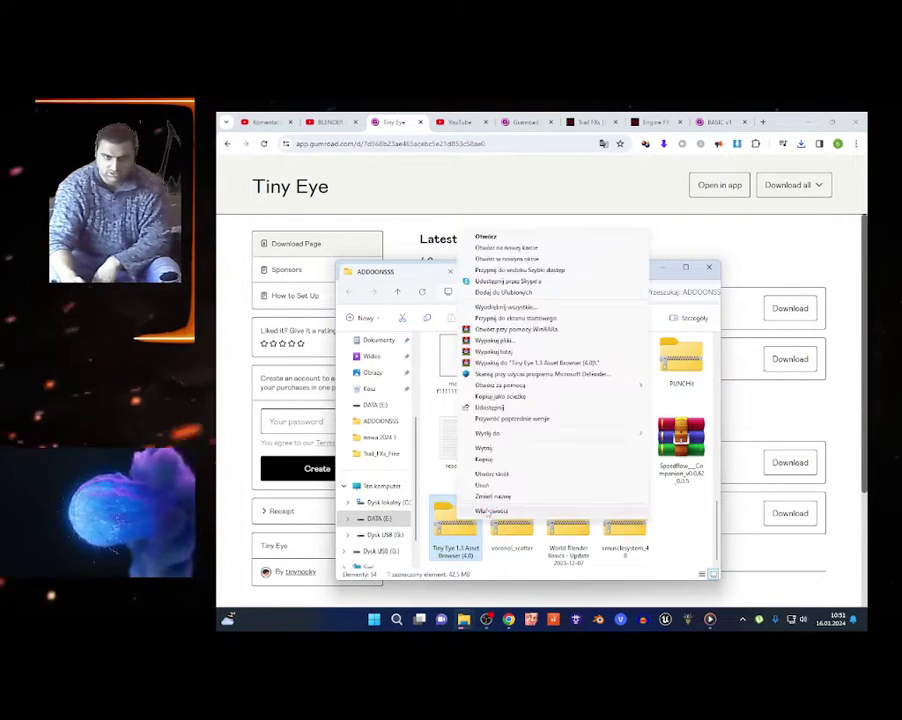
click(489, 462)
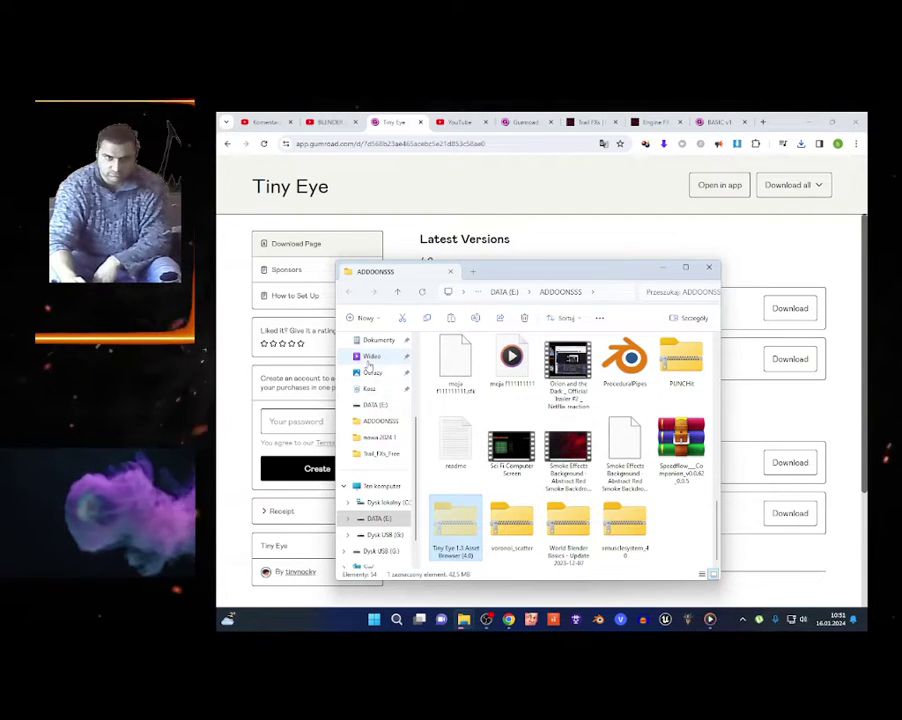
click(368, 356)
double_click(453, 358)
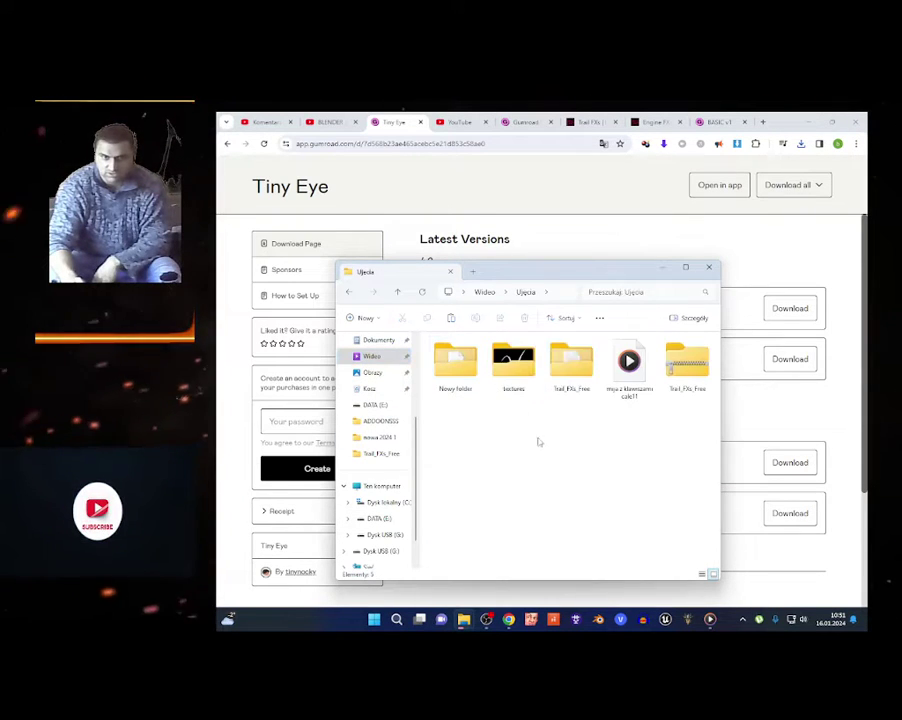
right_click(506, 459)
right_click(505, 456)
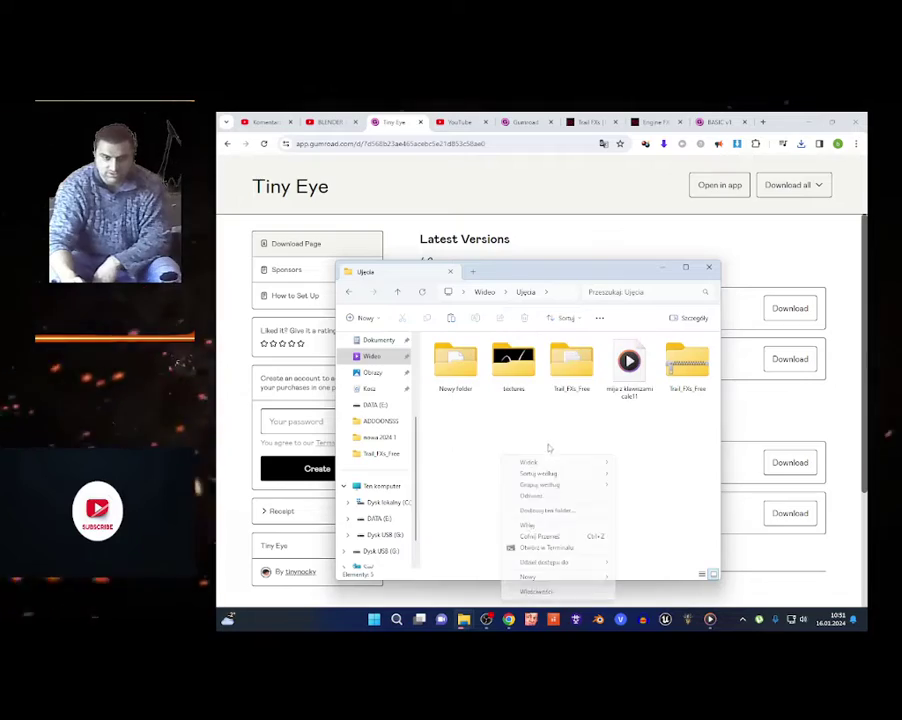
click(528, 526)
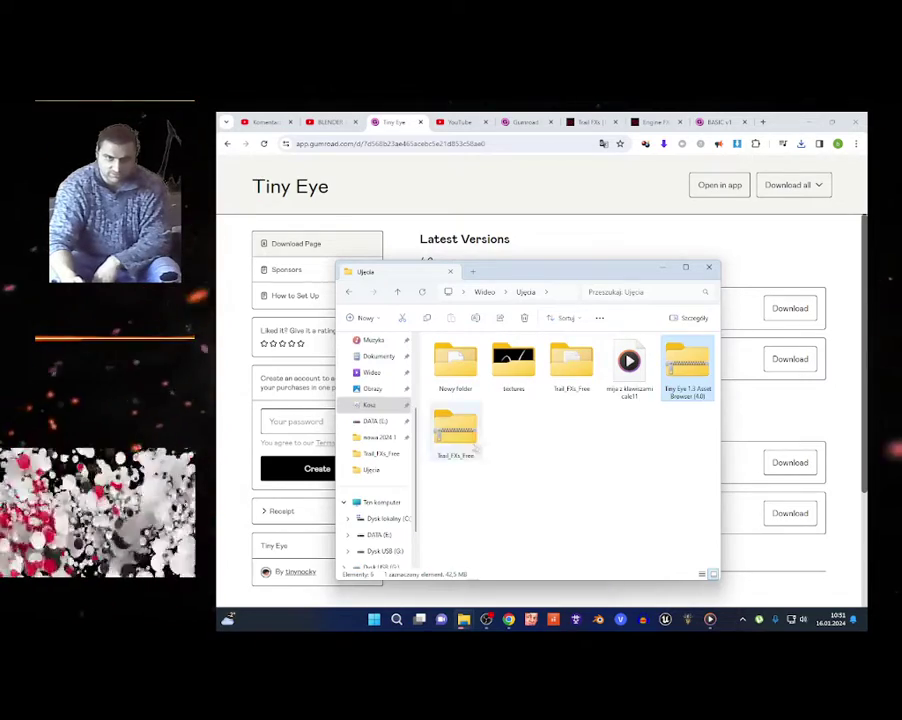
Extract the zip into its own folder and open the Tiny Eye 1.3 Asset Browser (4.0) folder.
right_click(688, 372)
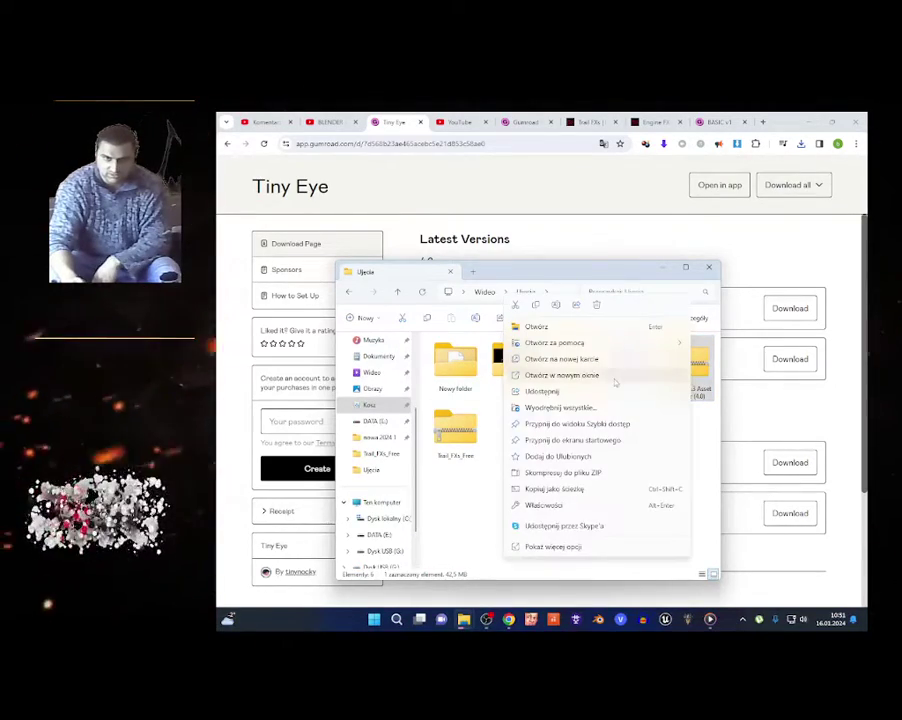
click(550, 546)
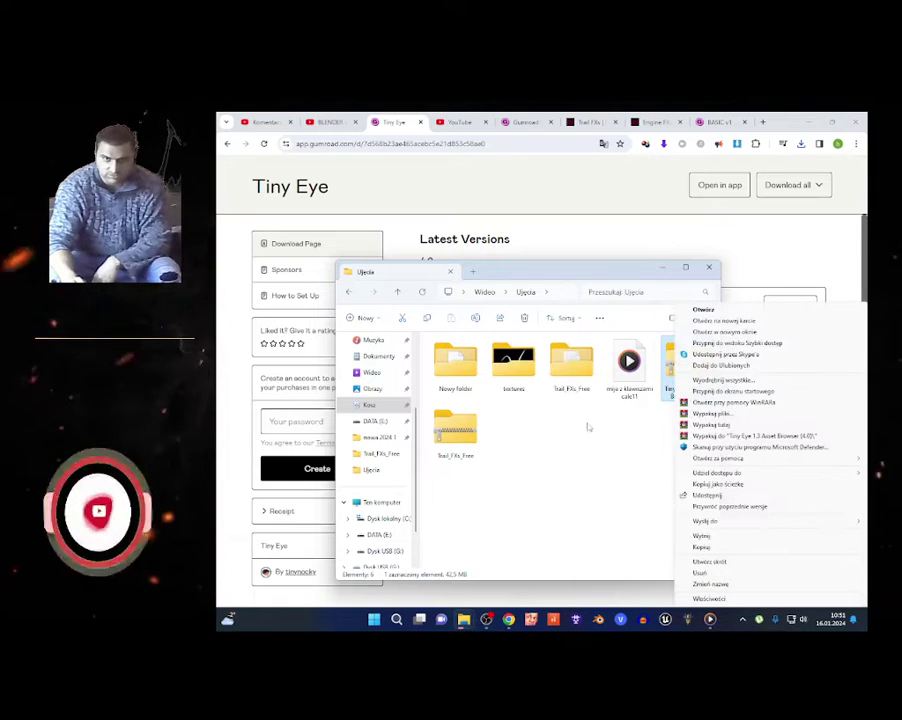
click(745, 435)
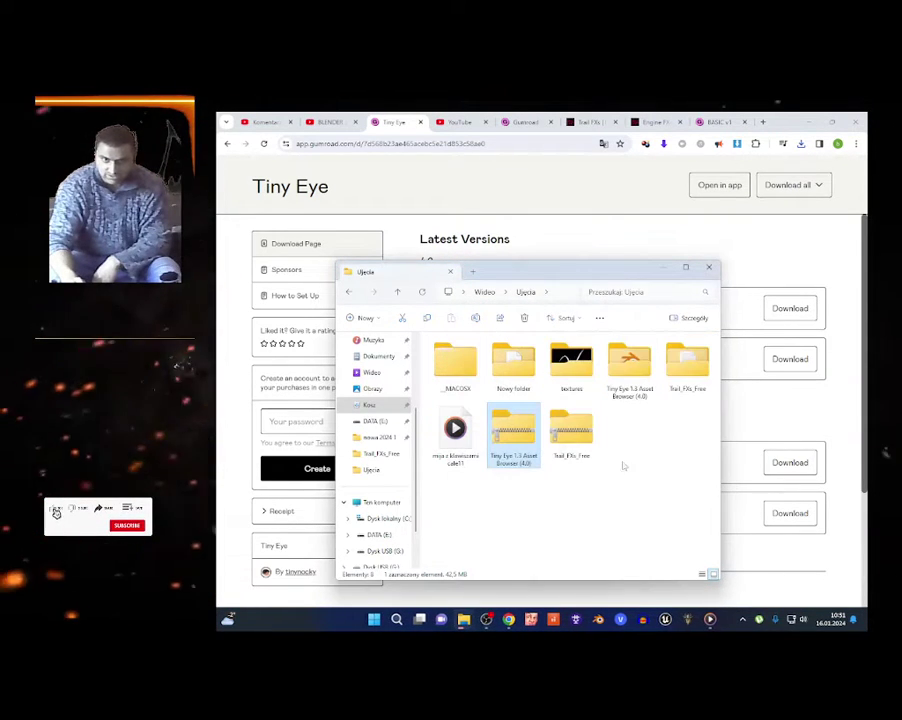
click(556, 255)
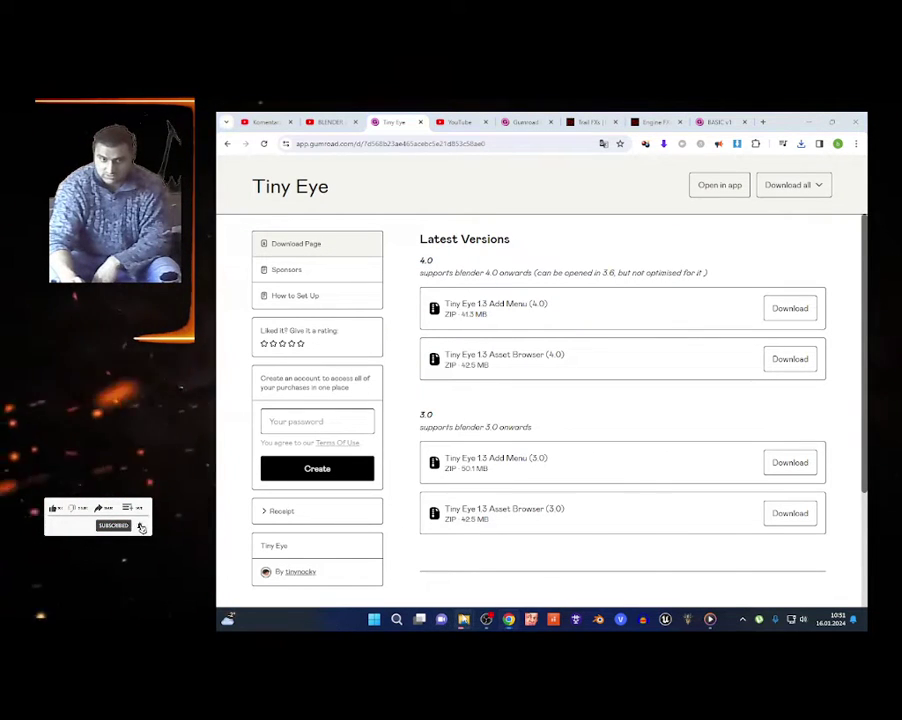
mouse_move(460, 619)
click(470, 560)
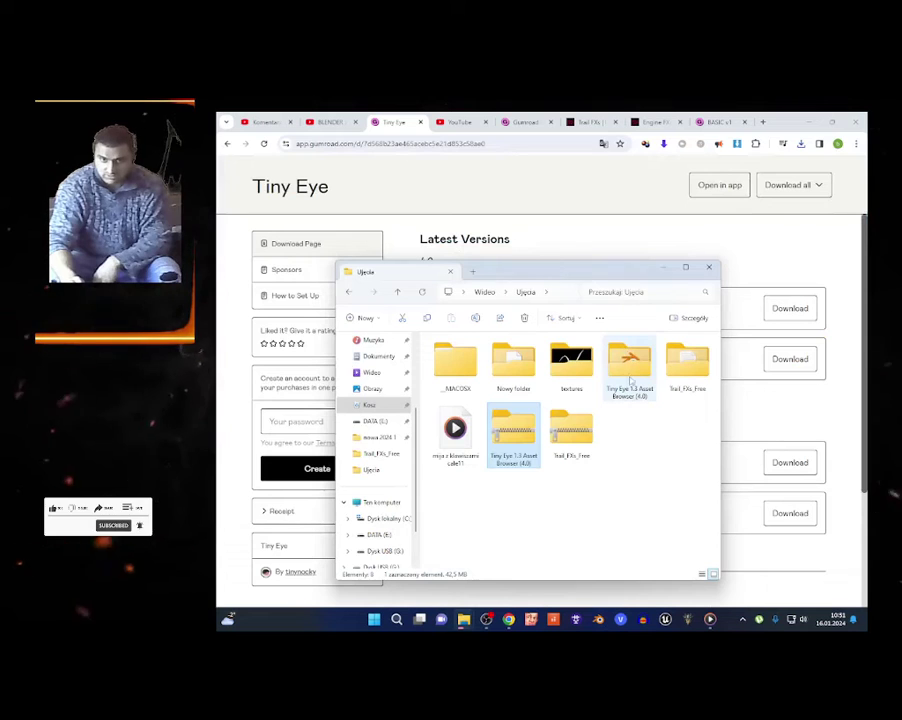
double_click(629, 372)
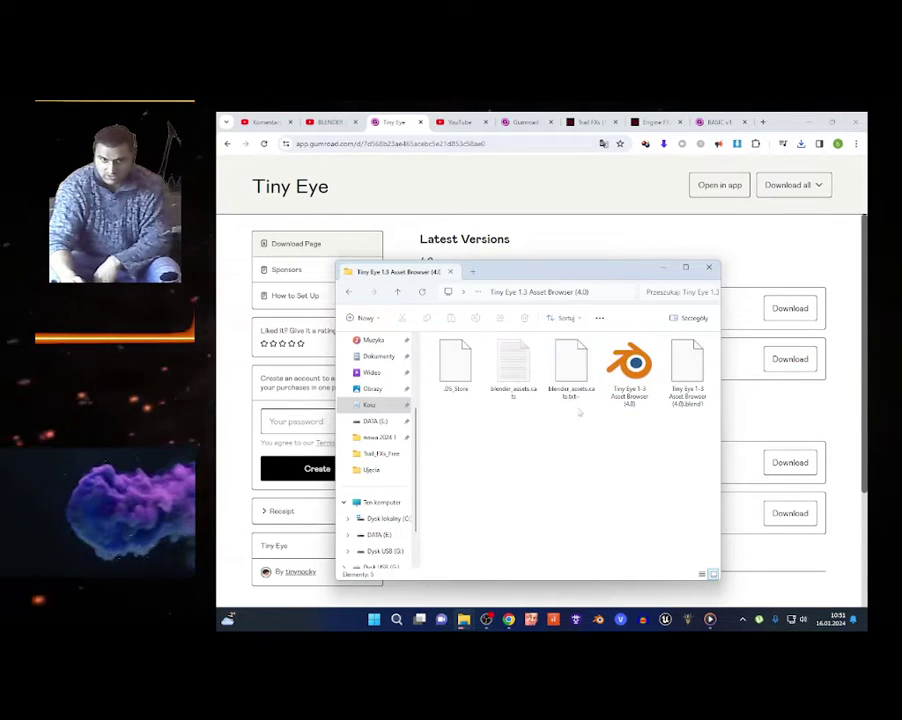
Open the Tiny Eye 1.3 Asset Browser (4.0).blend file in Blender.
click(612, 395)
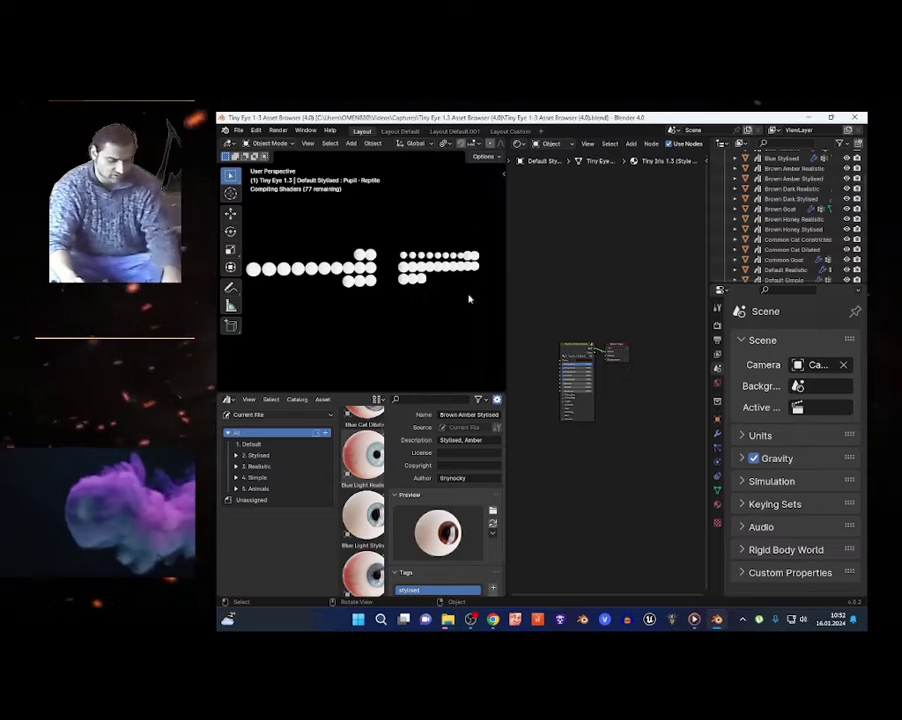
In Render properties, change the render engine from Cycles to EEVEE.
click(717, 325)
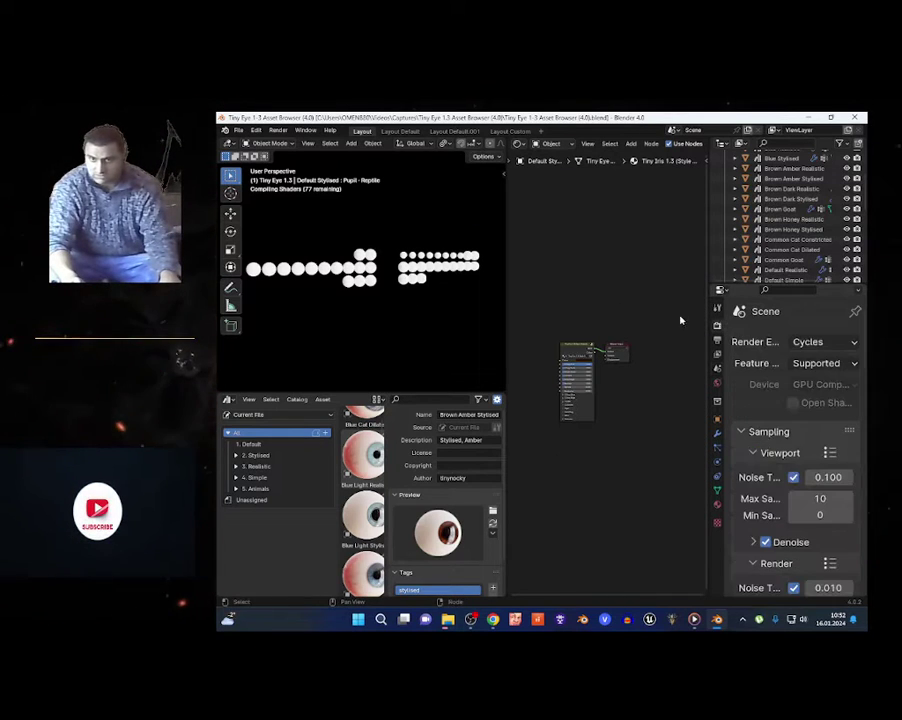
click(812, 342)
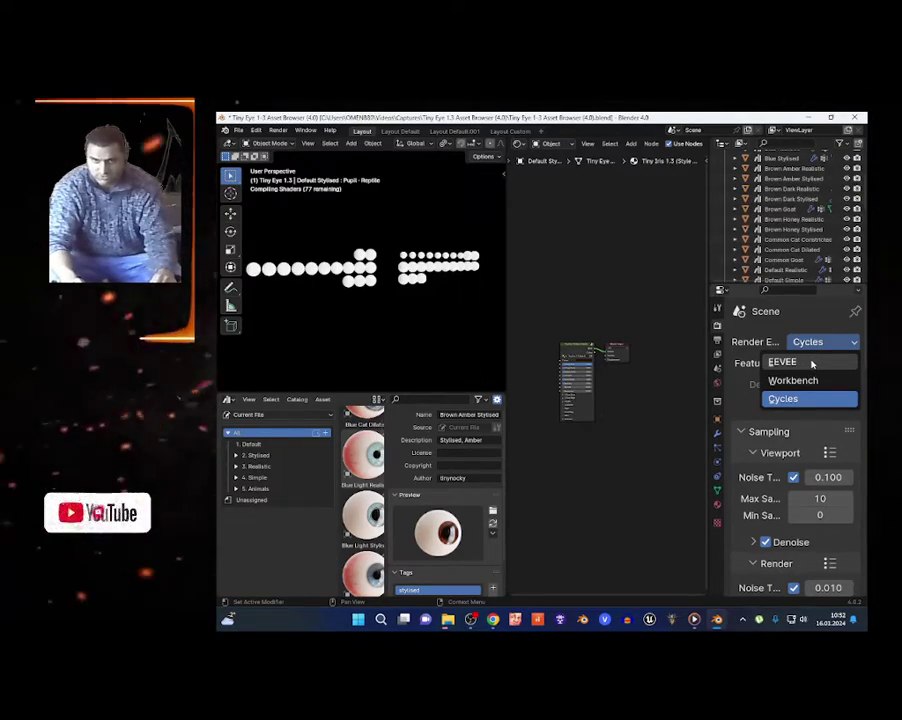
click(812, 364)
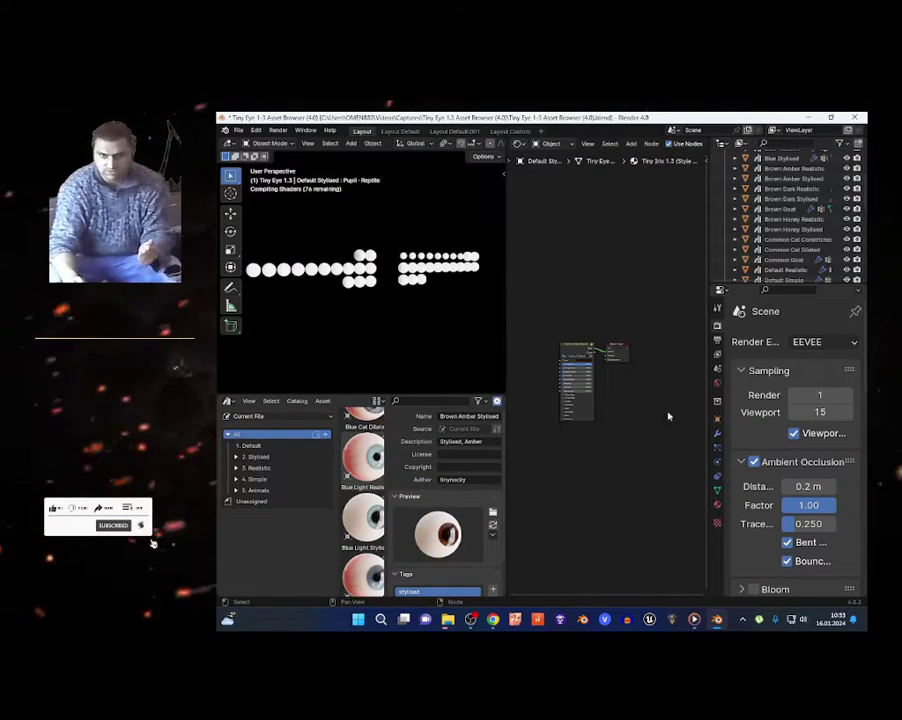
Set EEVEE viewport samples to 0.
click(822, 412)
text(0)
key(Return)
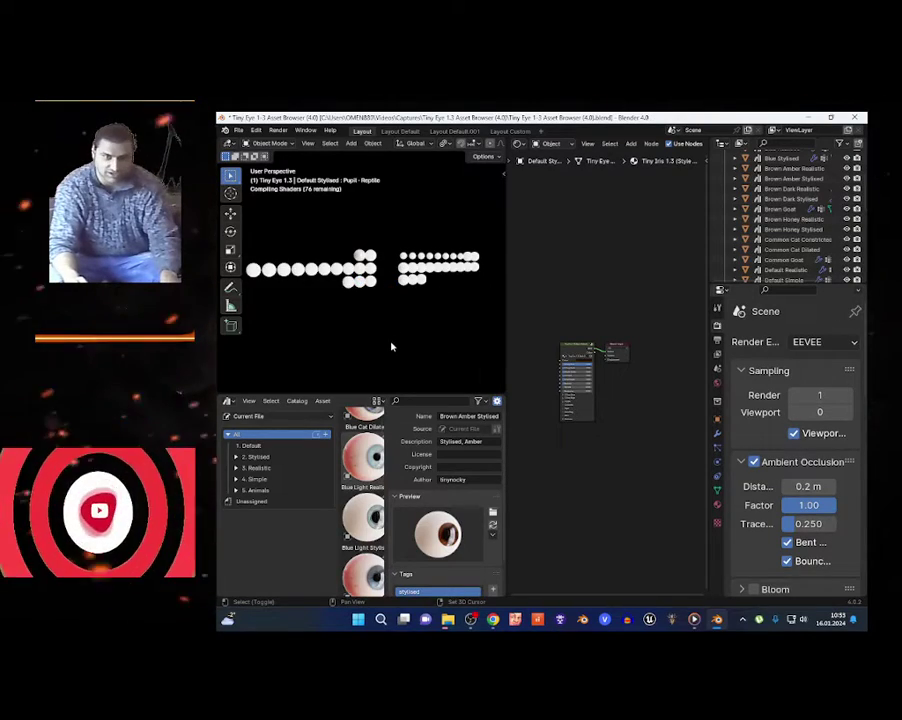
Walk-navigate toward the eyeballs and select the Blue Light Realistic cornea.
key(shift+grave)
key(w)
key(s)
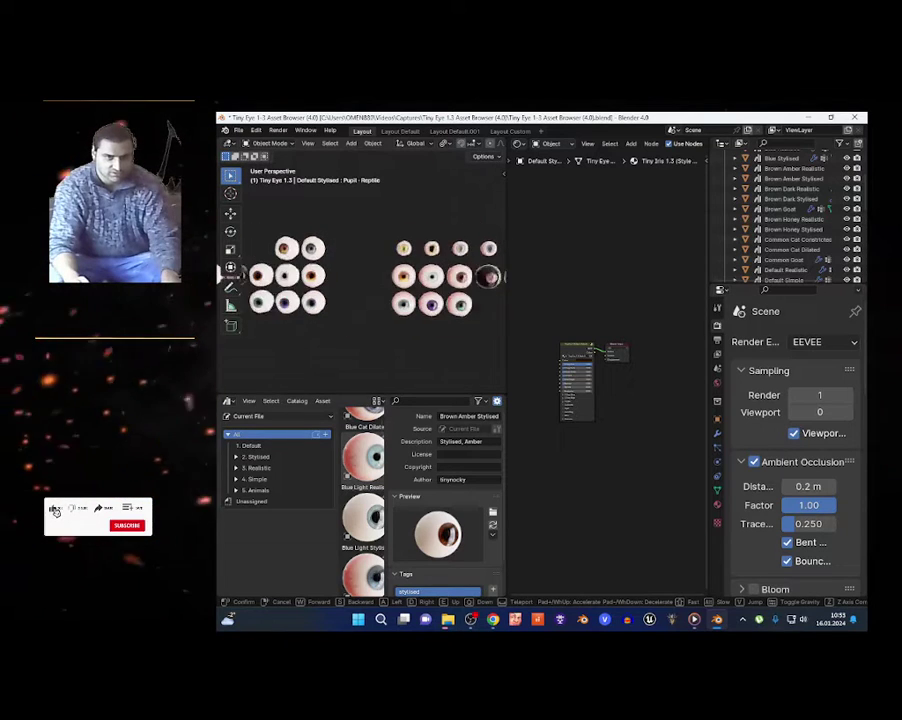
click(391, 347)
click(425, 272)
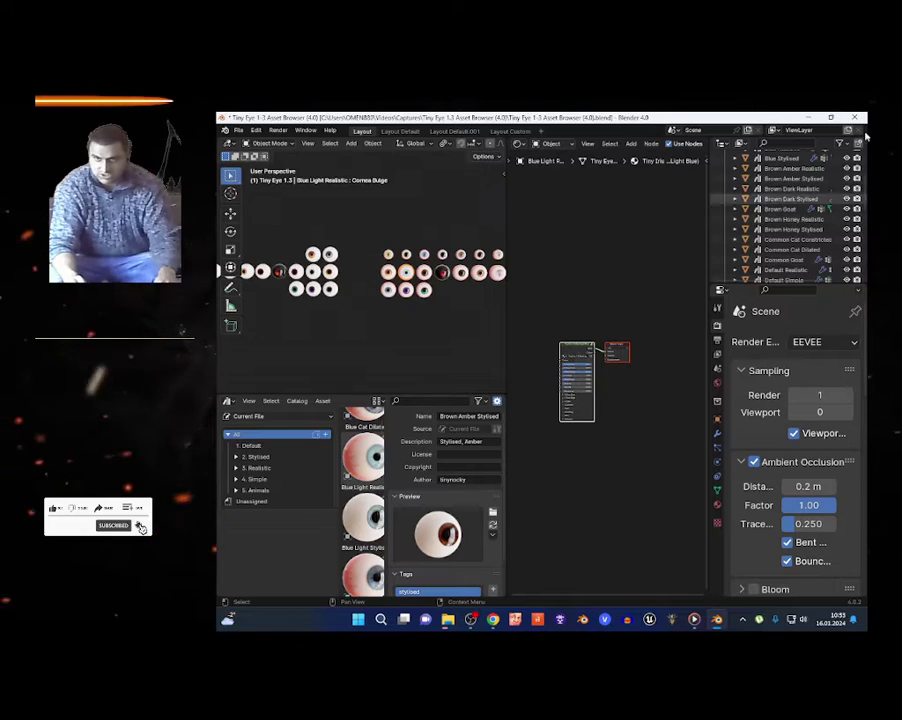
Keep Blender open, search Windows for blender to start Blender 4.0, and close File Explorer.
key(ctrl+q)
key(Escape)
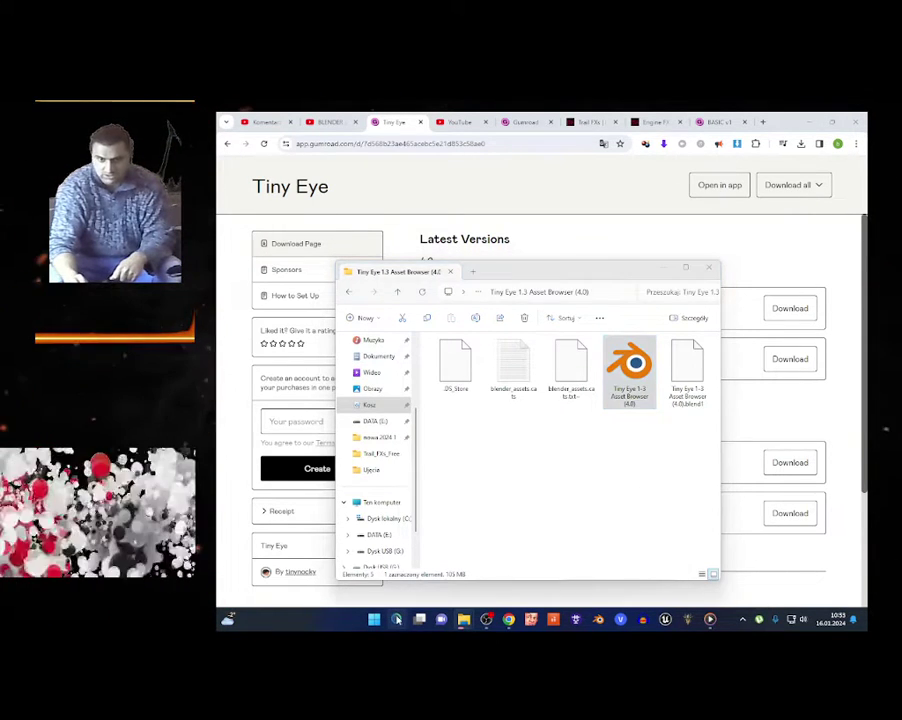
click(398, 620)
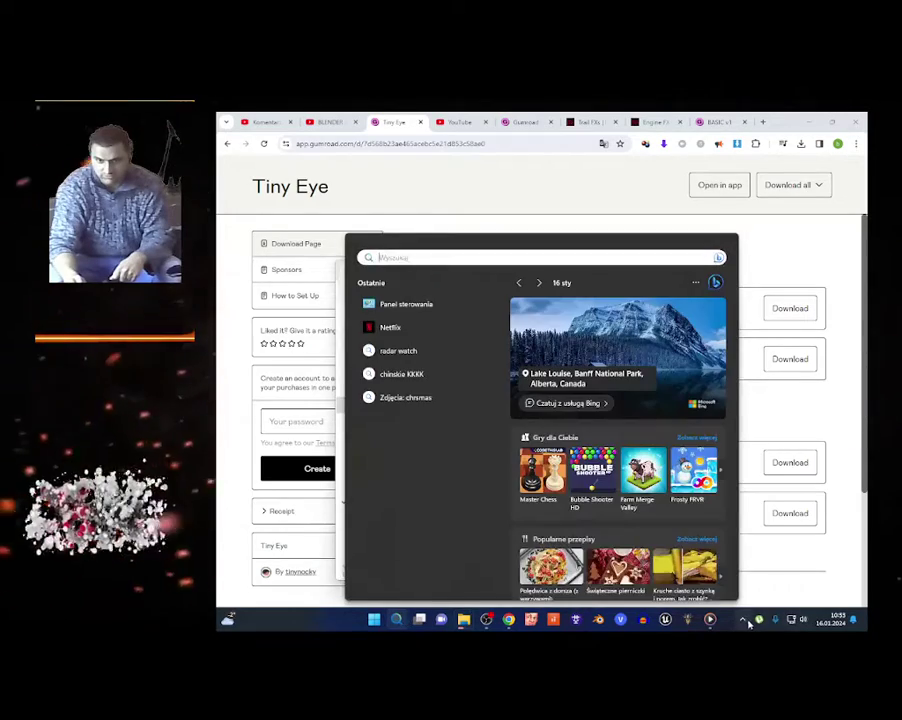
click(743, 620)
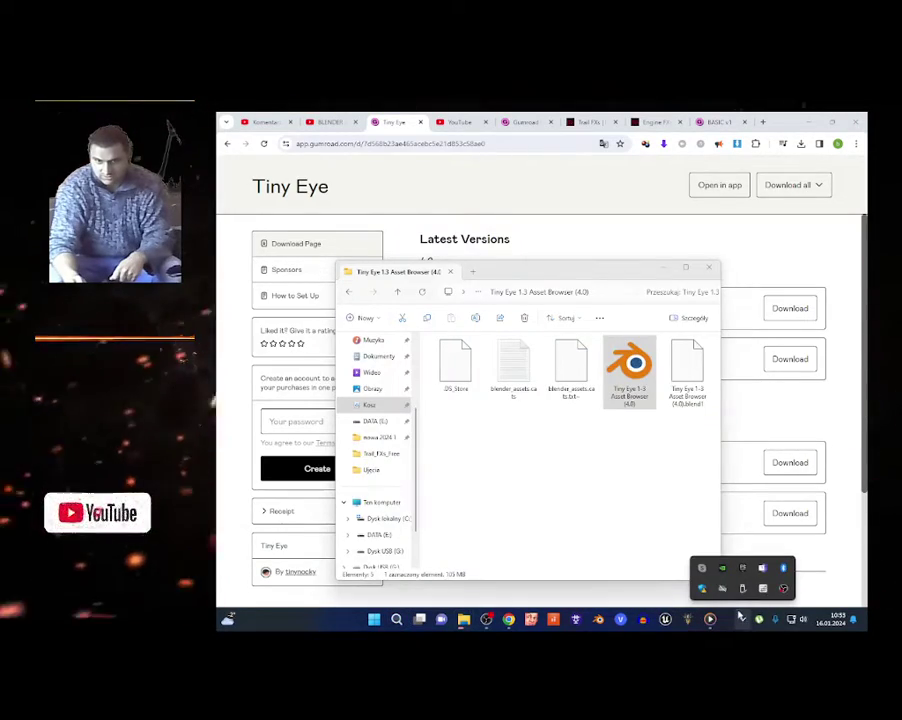
click(396, 620)
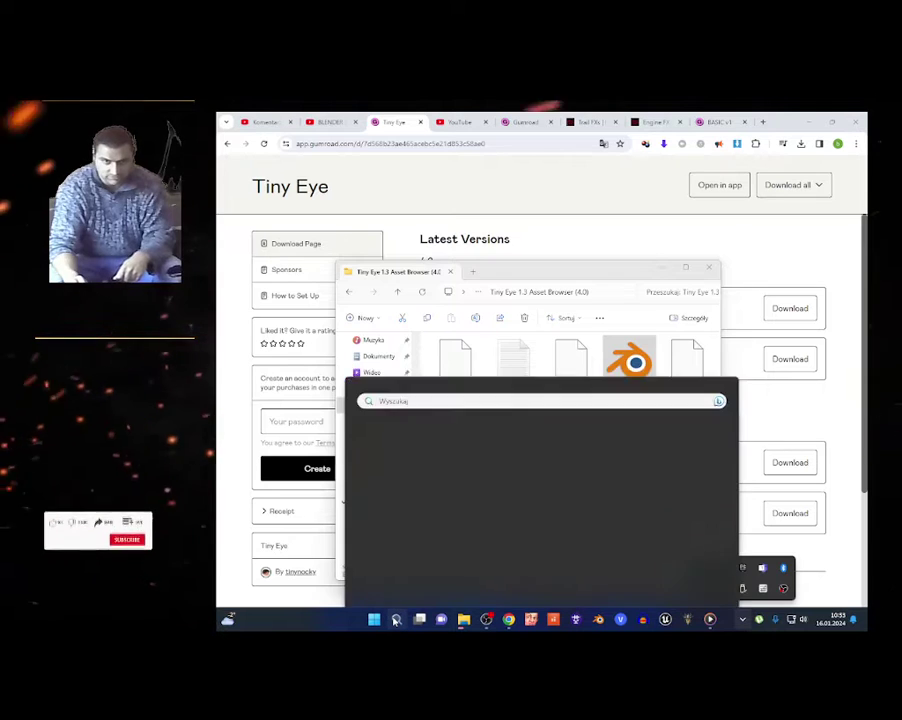
text(blender)
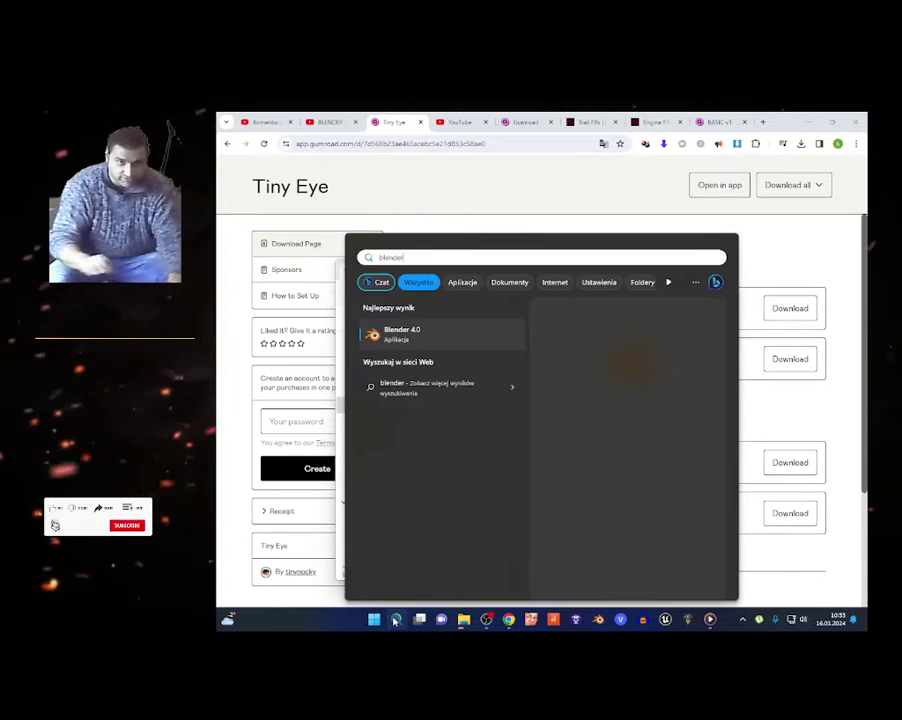
key(Escape)
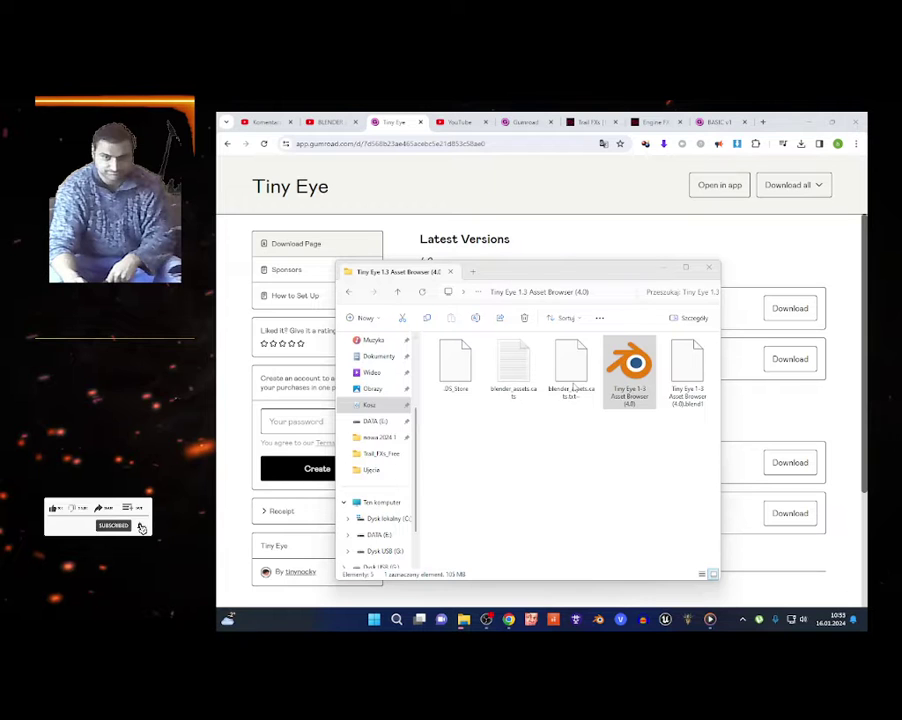
click(808, 396)
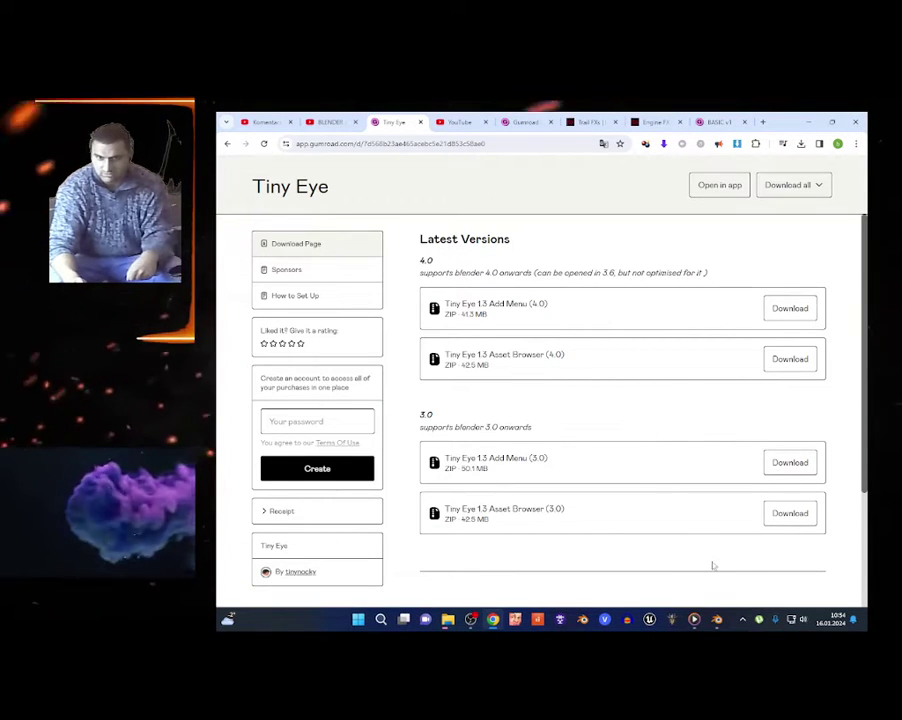
Dismiss the Blender splash screen and open Edit > Preferences at File Paths.
click(716, 620)
click(338, 414)
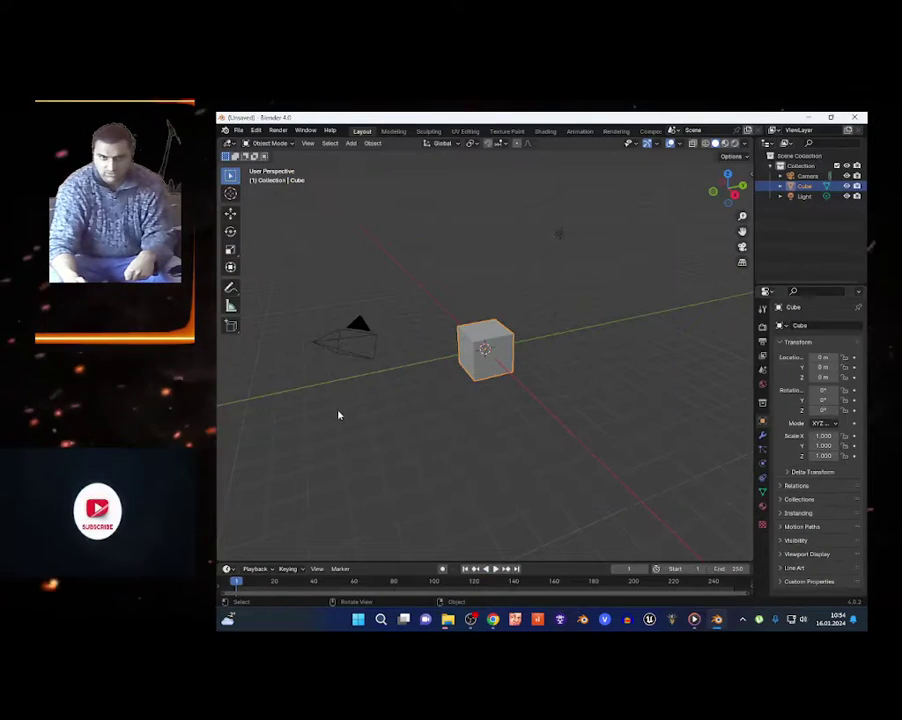
click(255, 131)
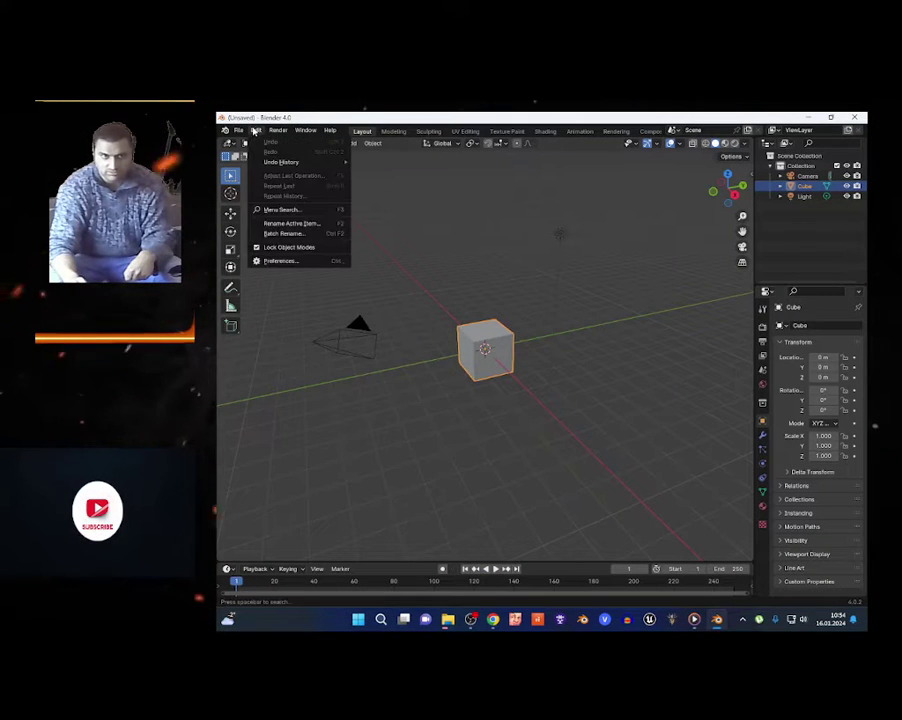
click(269, 262)
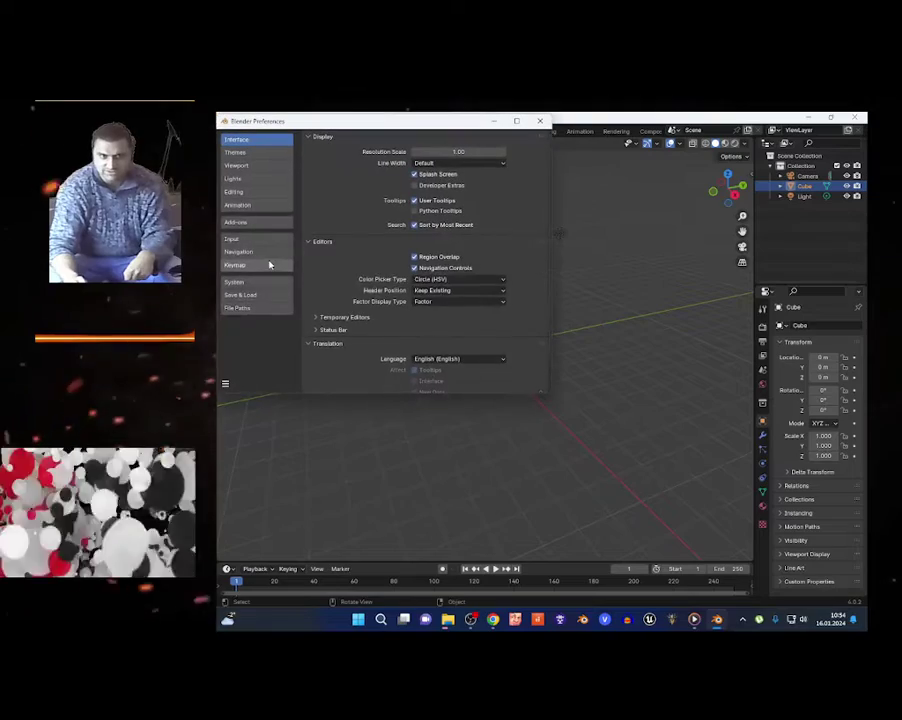
click(240, 308)
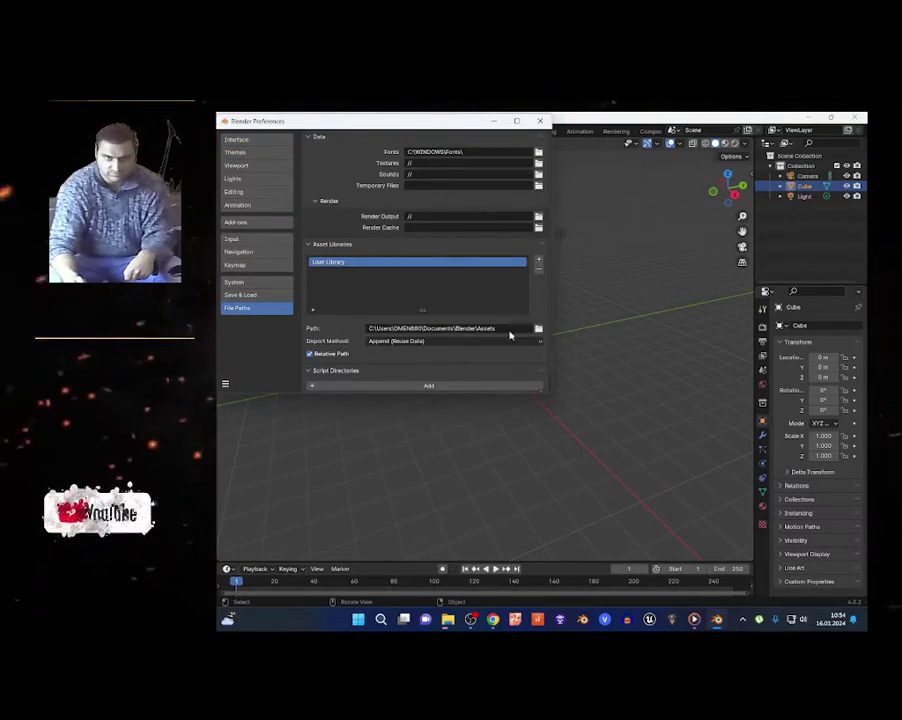
Add Videos\Captures\Tiny Eye 1.3 Asset Browser (4.0) as a new asset library.
click(540, 261)
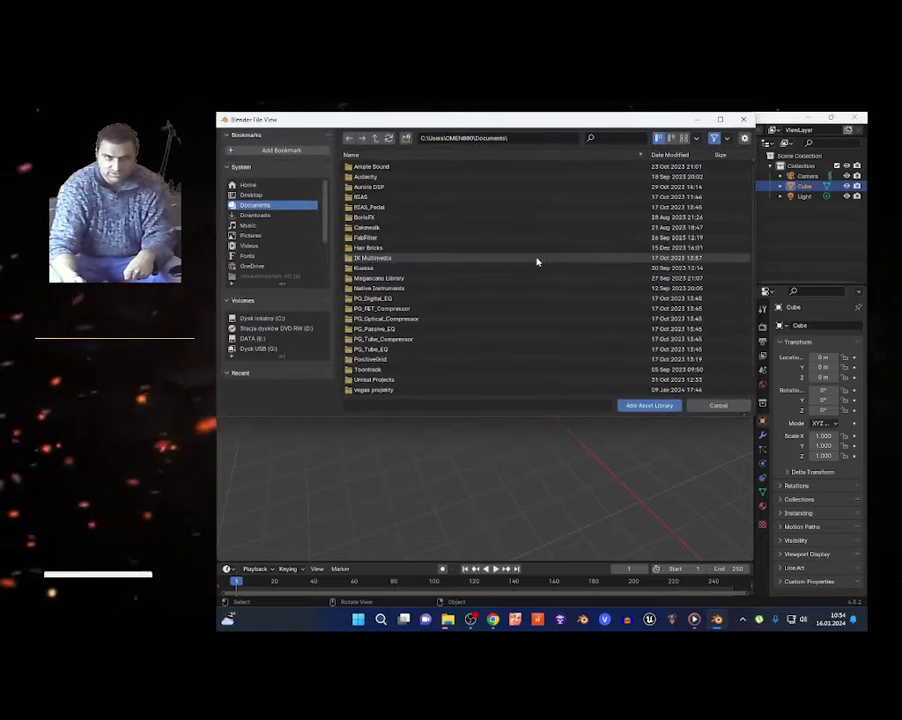
click(249, 246)
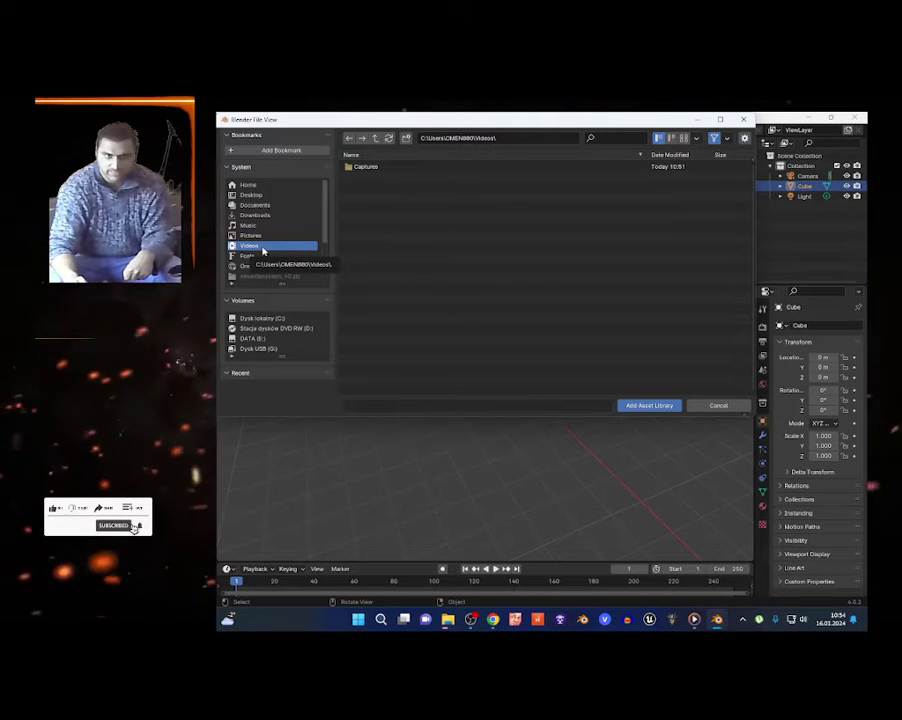
double_click(360, 166)
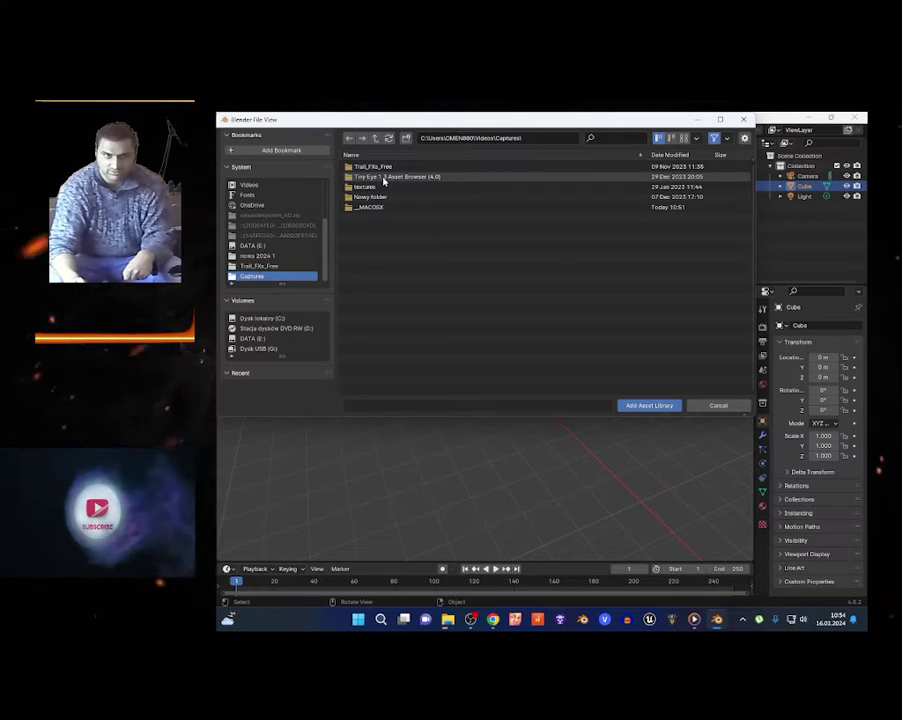
double_click(382, 177)
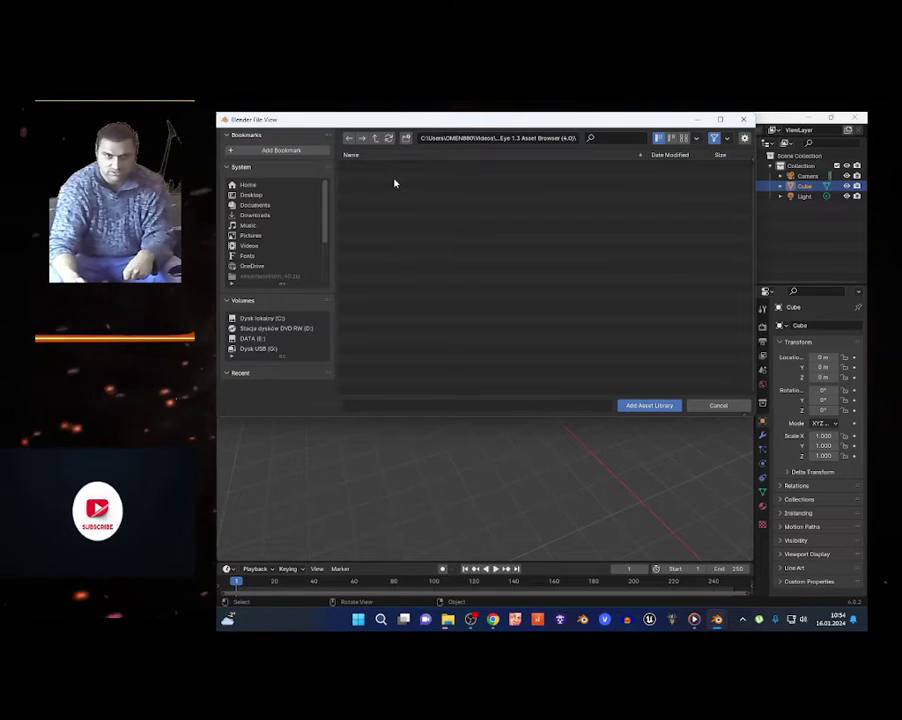
click(650, 406)
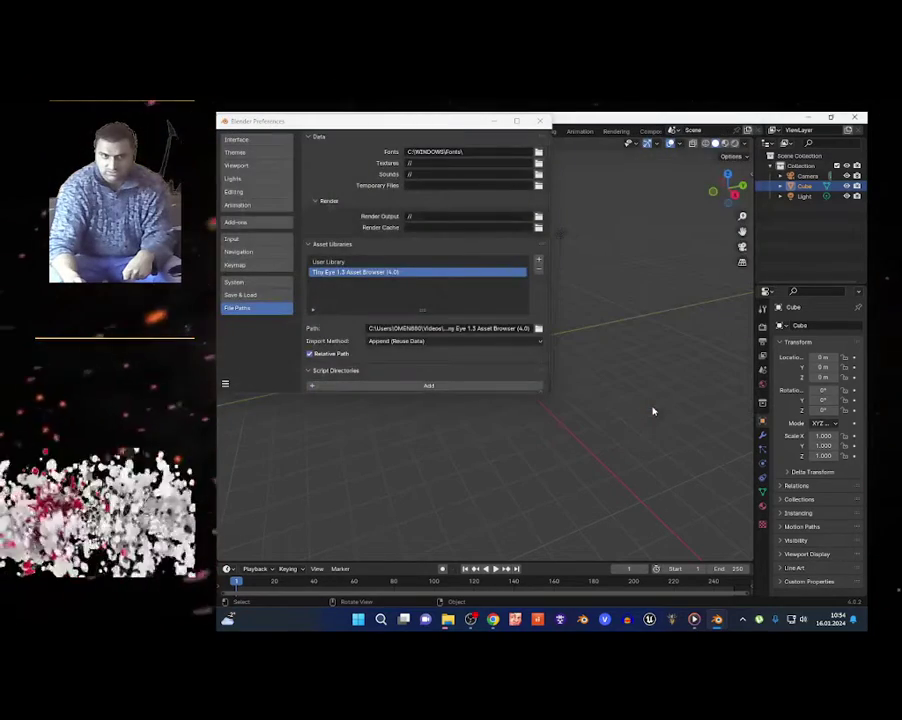
Save the preferences, close the Preferences window and make the timeline area taller.
click(226, 384)
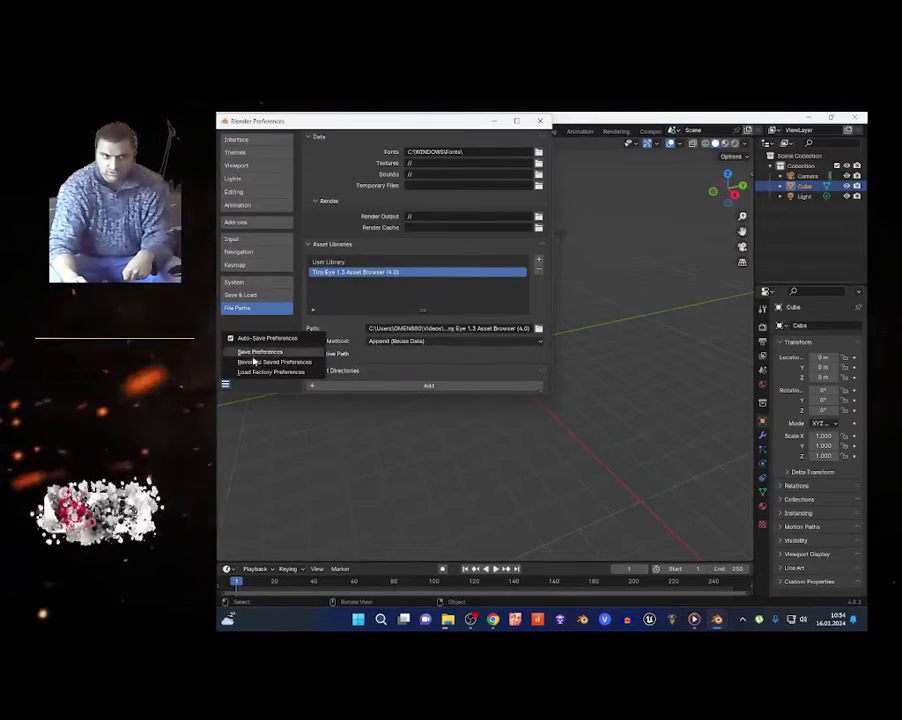
click(248, 357)
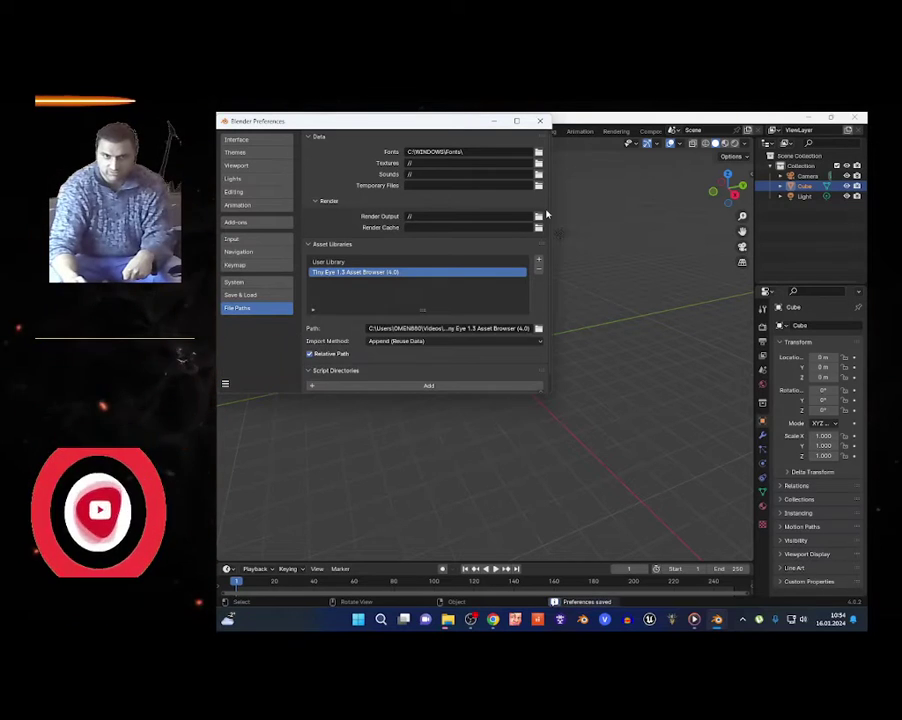
click(540, 121)
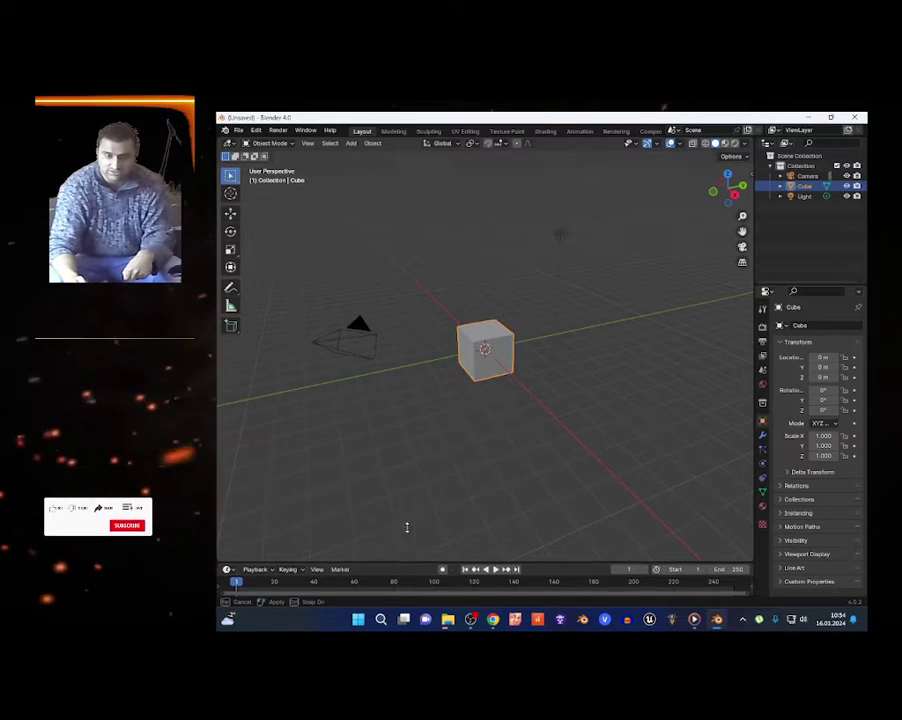
drag(400, 561, 372, 438)
Switch the enlarged timeline area to the Asset Browser editor.
click(228, 446)
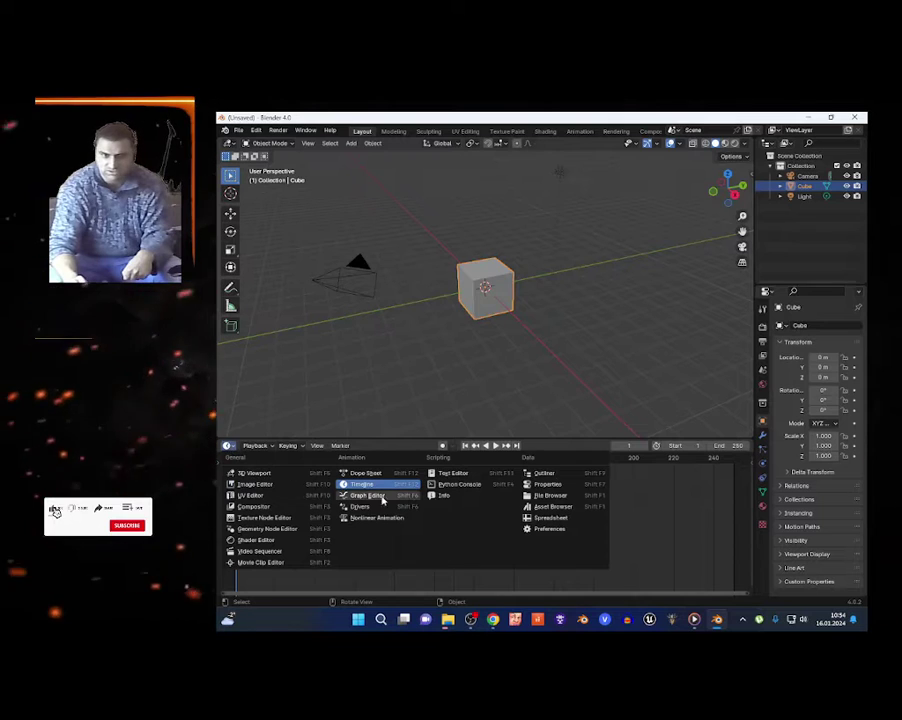
click(553, 506)
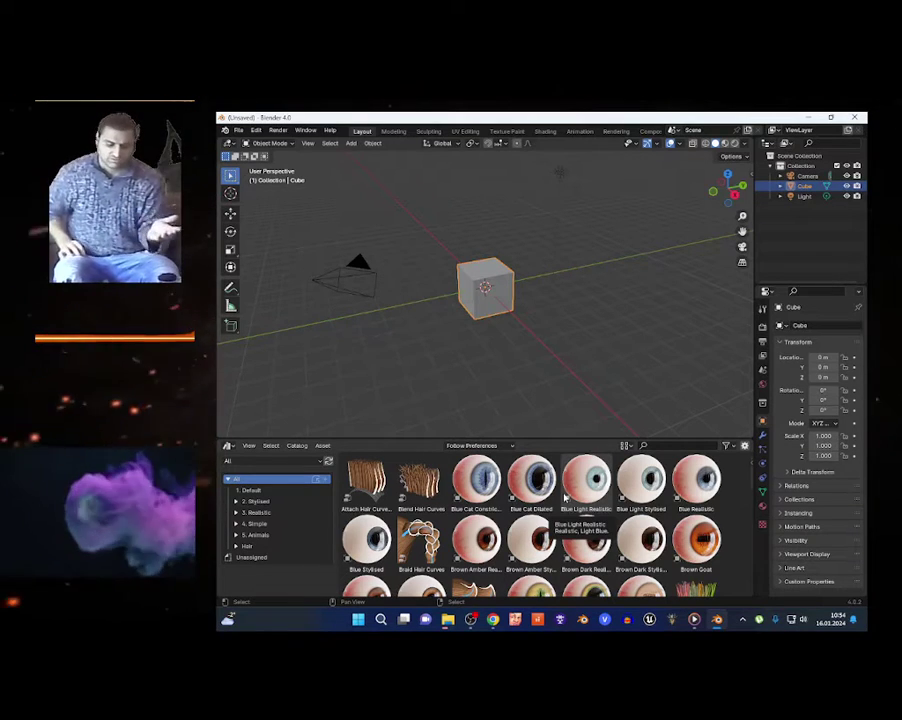
Delete the default cube and place the Blue Cat Constricted eye in the scene.
key(x)
click(487, 299)
drag(476, 482, 470, 283)
drag(484, 357, 484, 357)
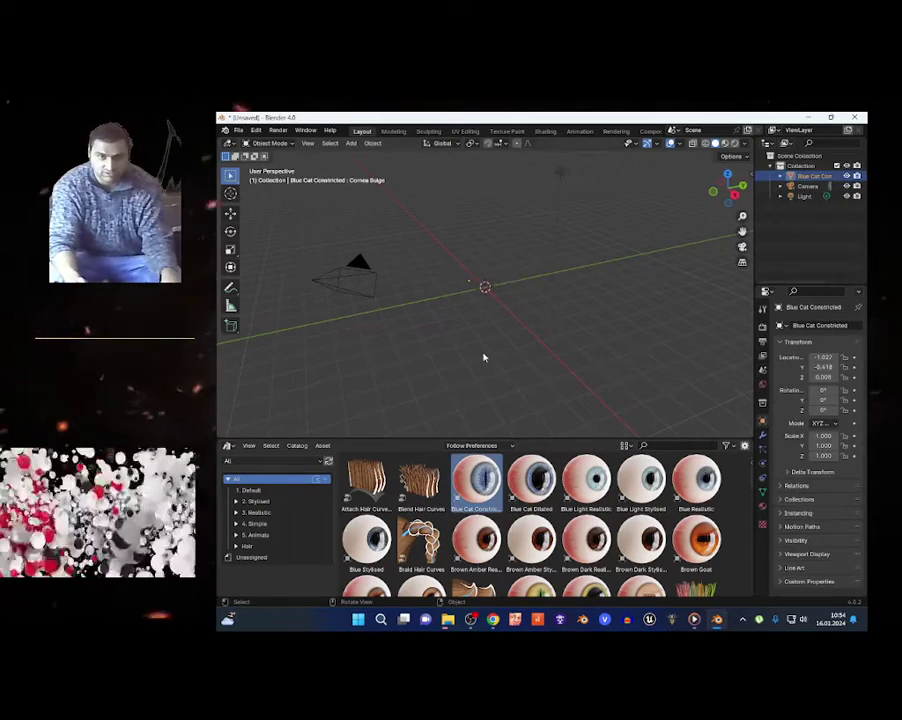
key(shift+grave)
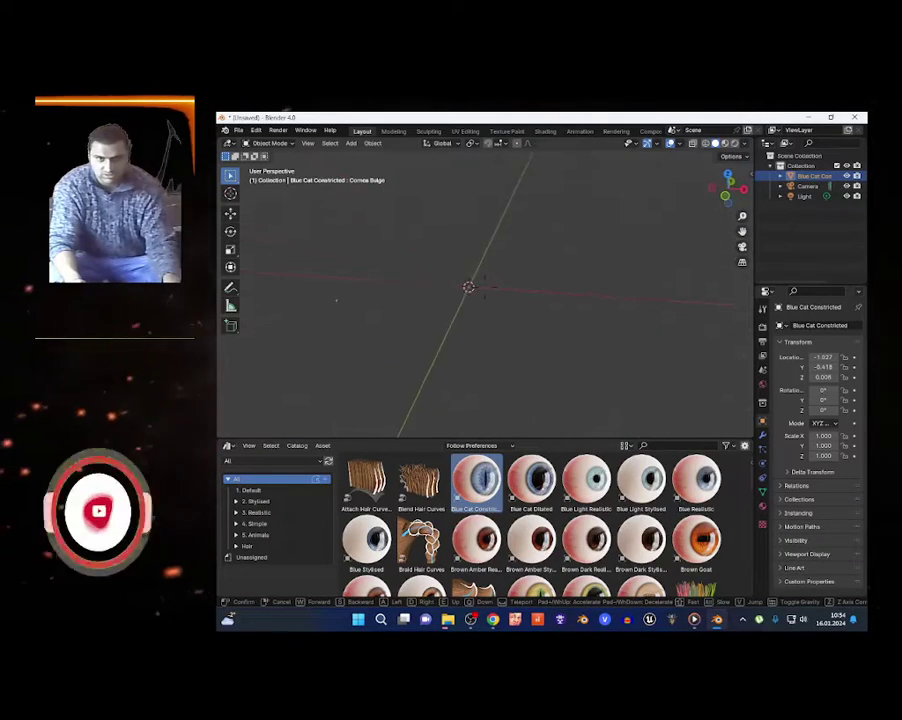
key(Return)
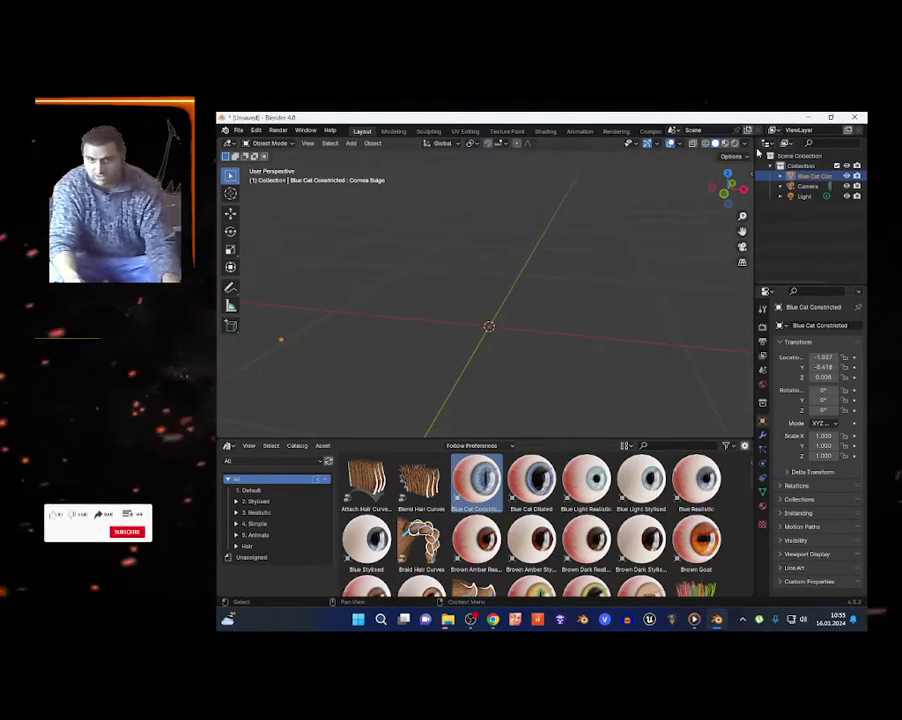
Add the Blue Cat Dilated eye, bring it into view, and list the 3. Realistic > Brown eyes.
drag(531, 478, 441, 375)
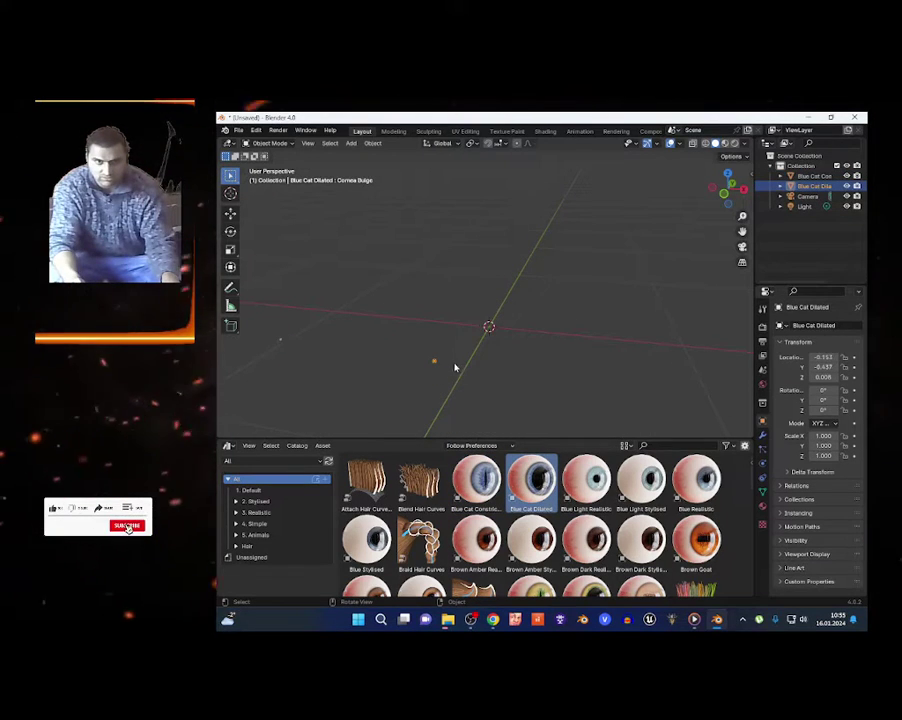
key(shift+grave)
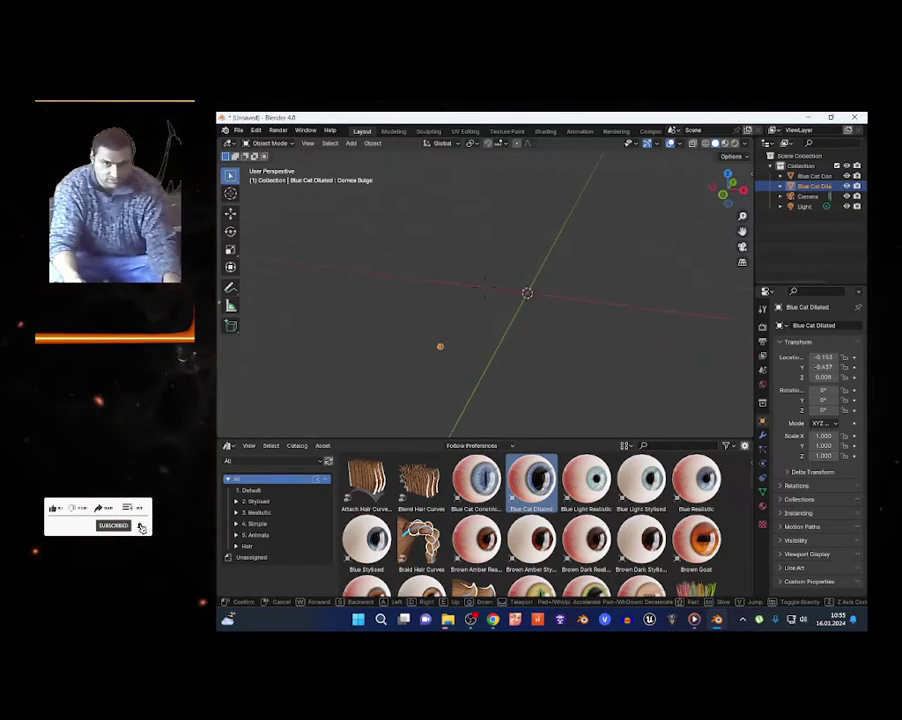
key(w)
click(473, 294)
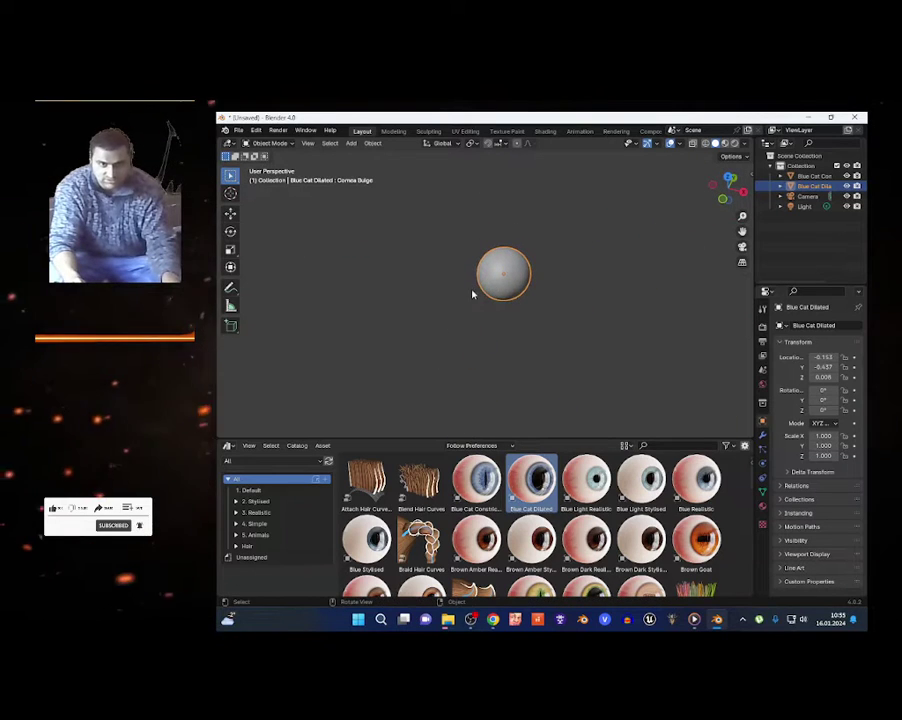
click(256, 513)
click(263, 537)
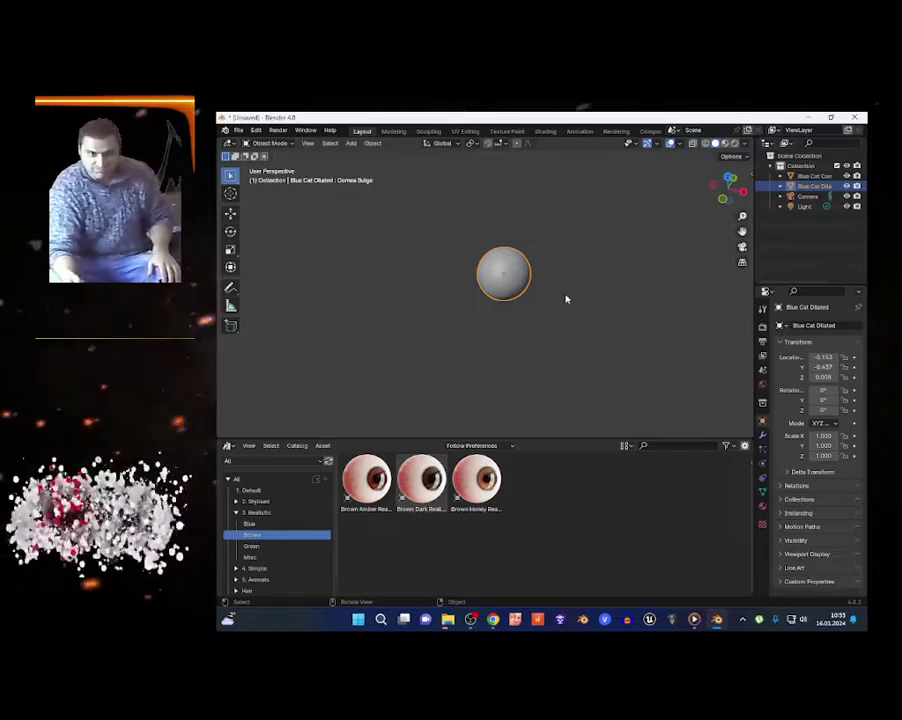
Start adding a new asset library folder from Blender's Edit > Preferences.
click(256, 130)
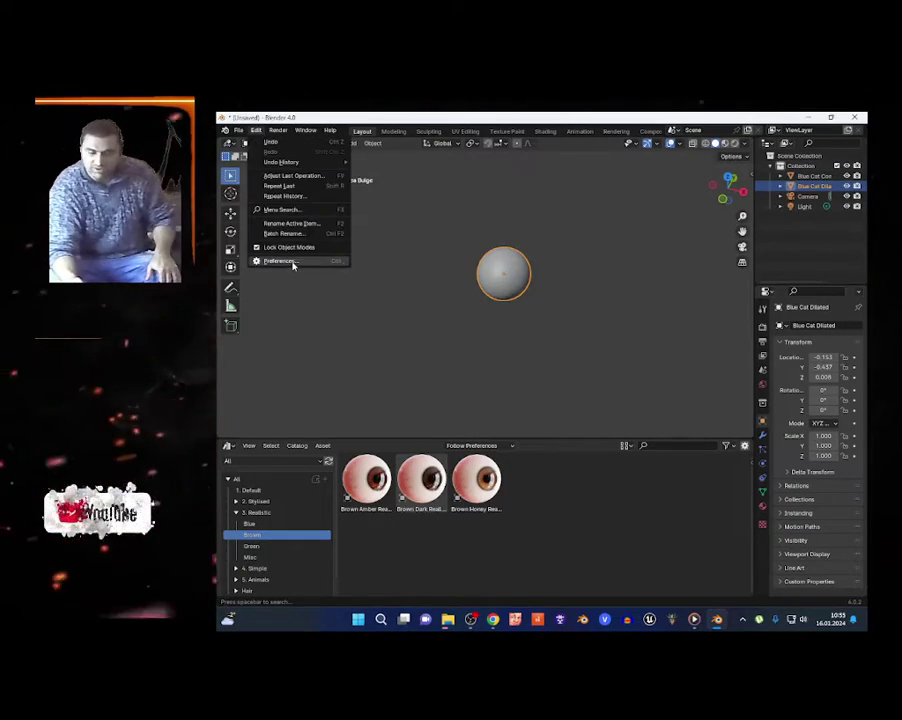
click(280, 261)
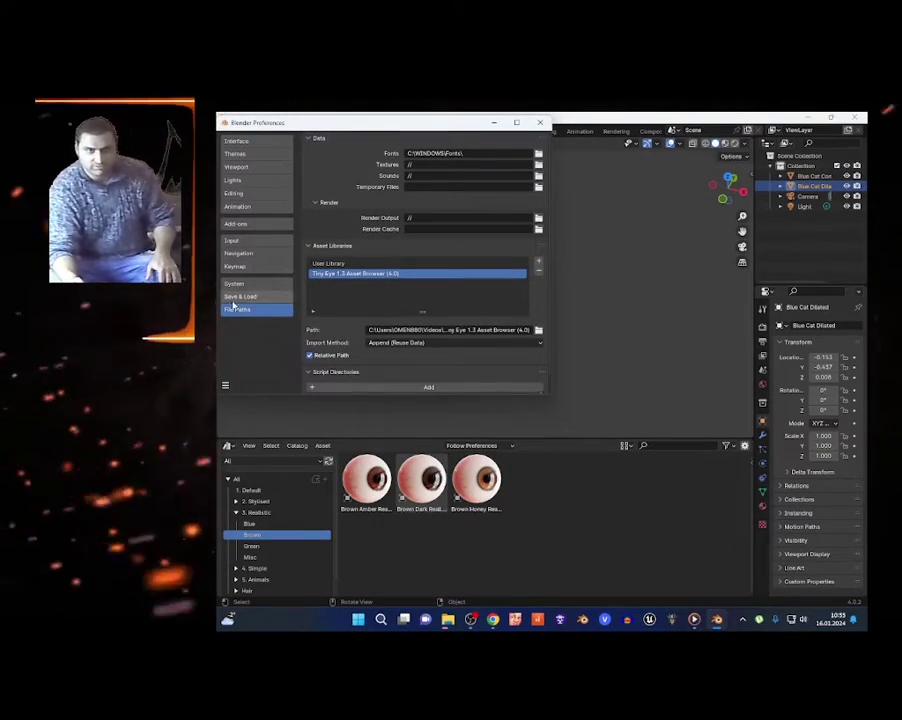
click(538, 261)
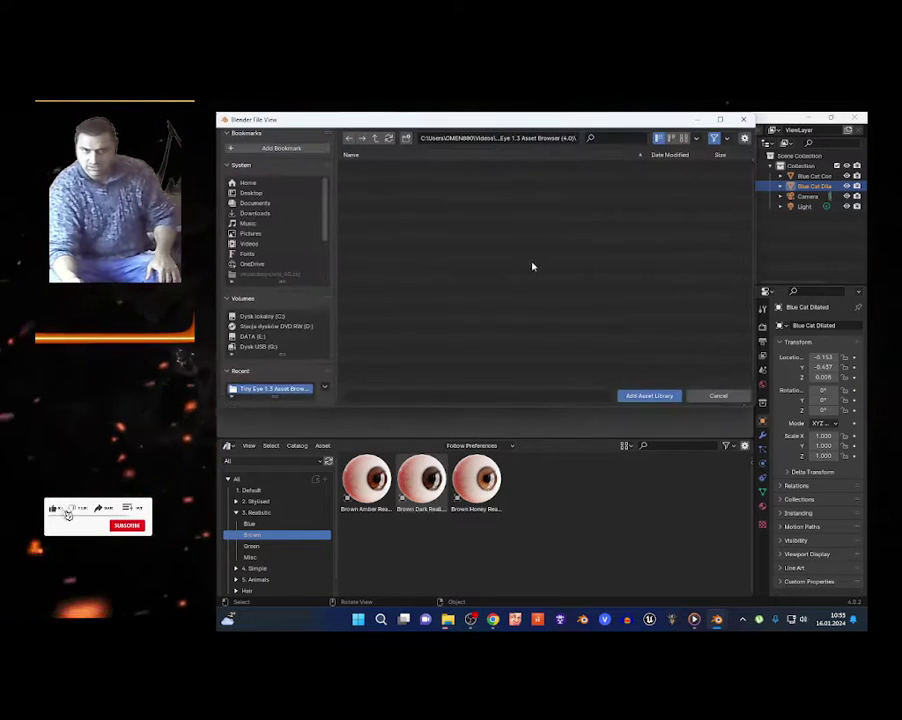
Add Videos > Captures > Tiny Eye 1.3 Asset Browser (4.0) as an asset library.
click(250, 244)
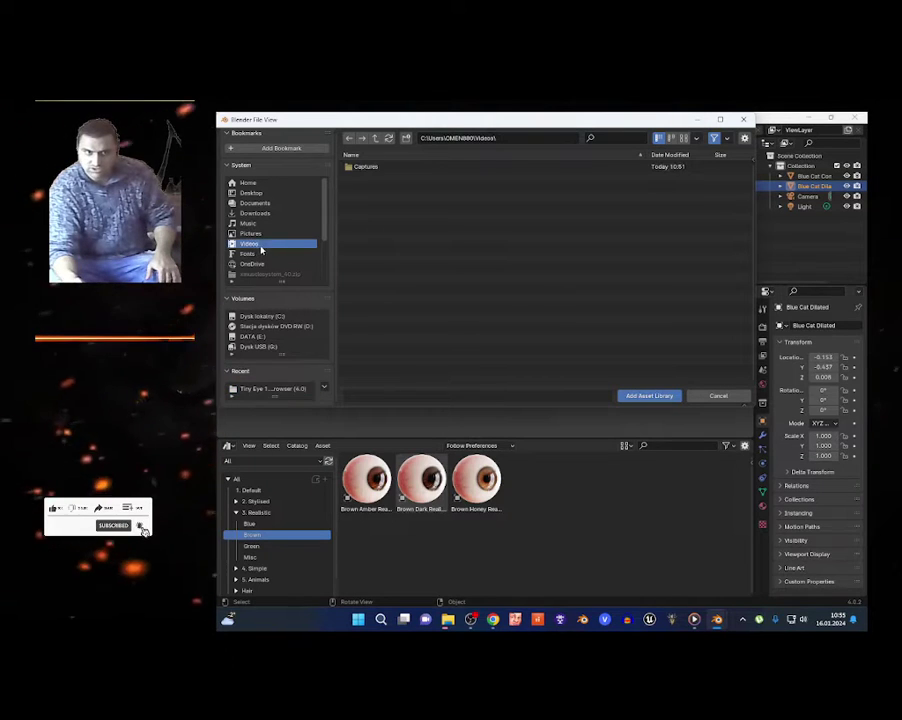
double_click(362, 165)
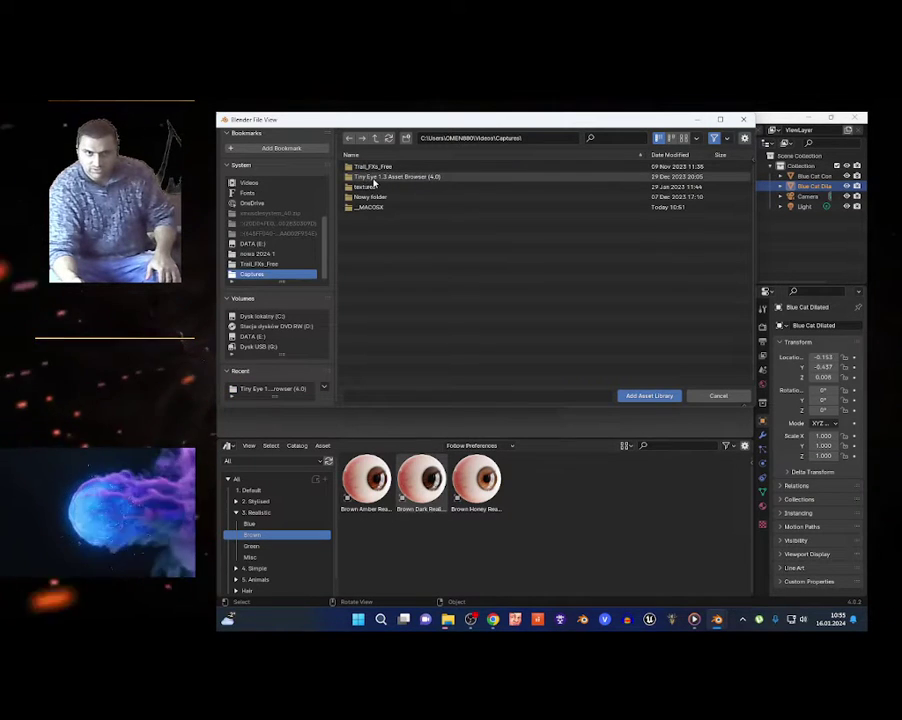
click(372, 178)
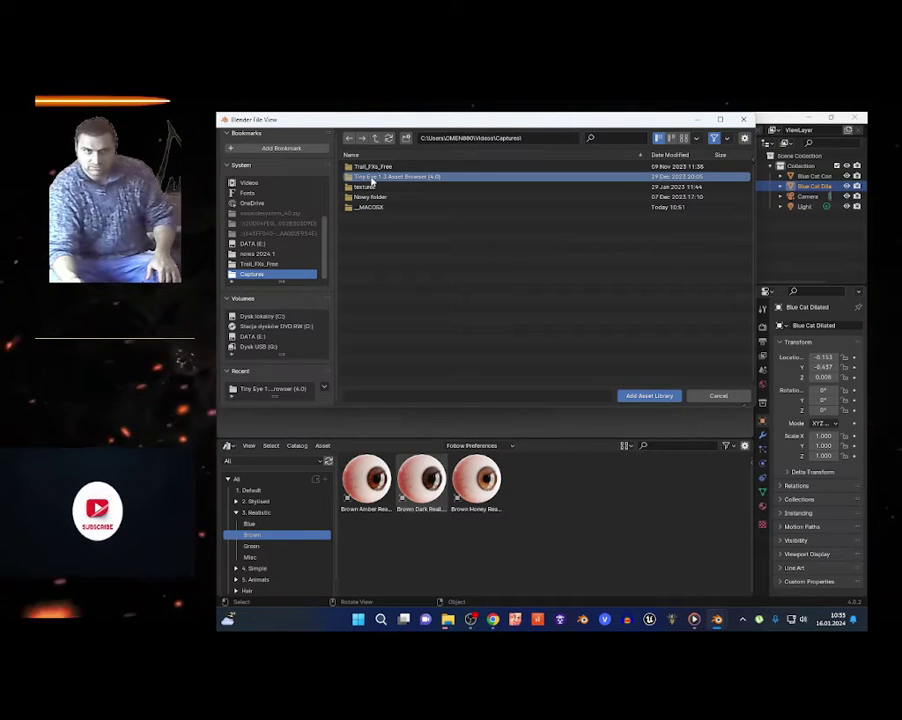
double_click(372, 179)
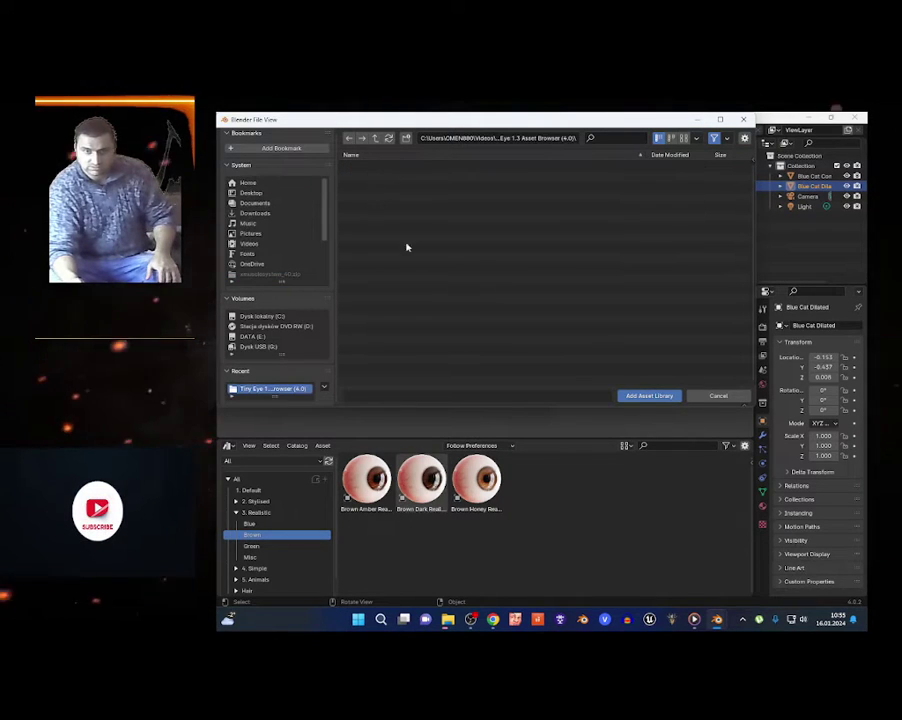
click(650, 396)
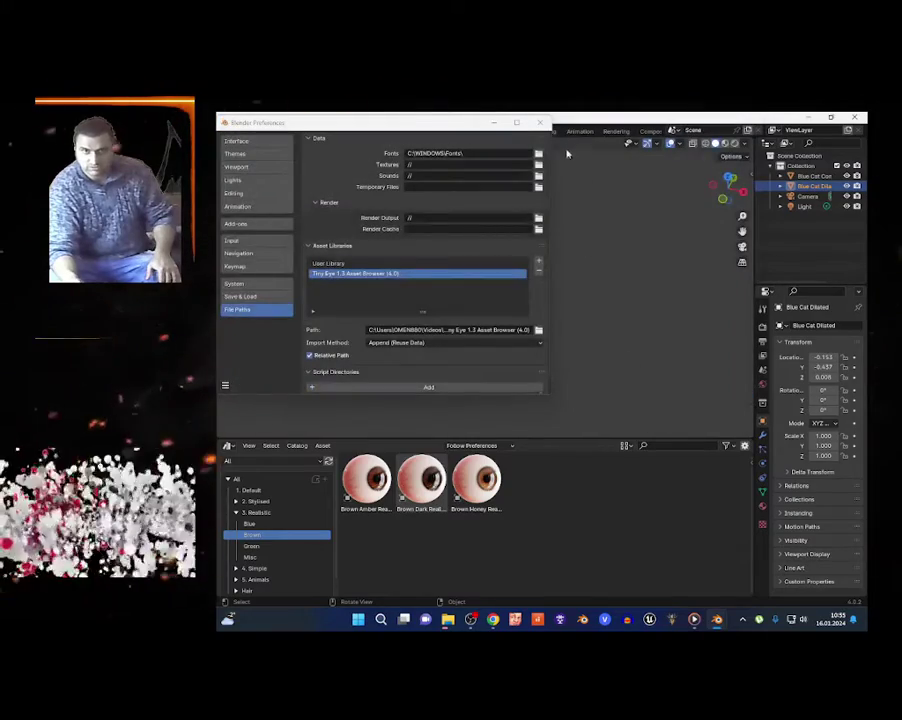
Review the Tiny Eye folder's files in the File Explorer window.
mouse_move(448, 619)
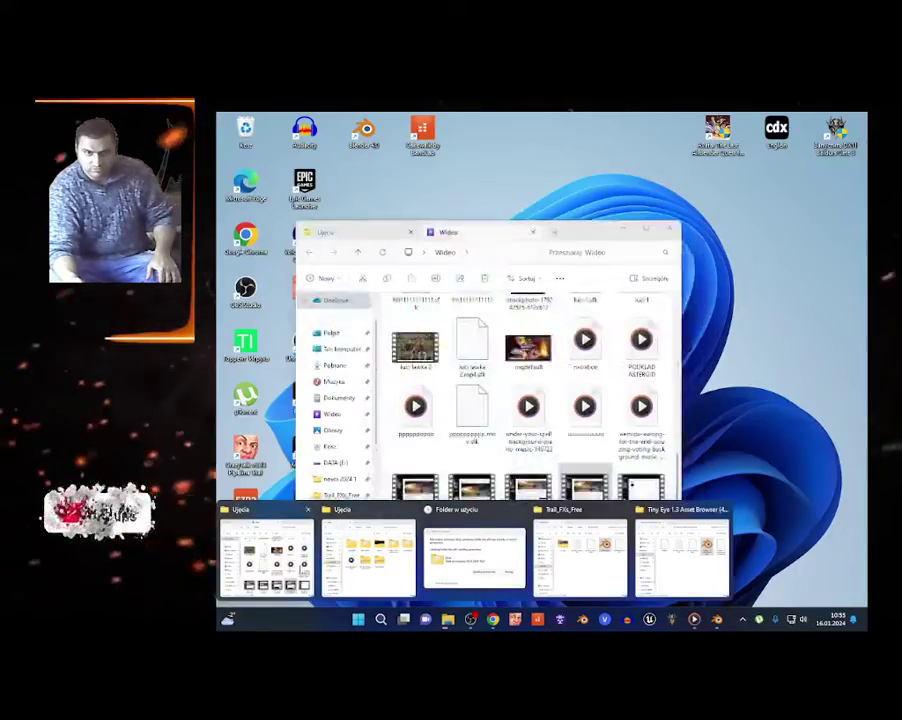
click(331, 568)
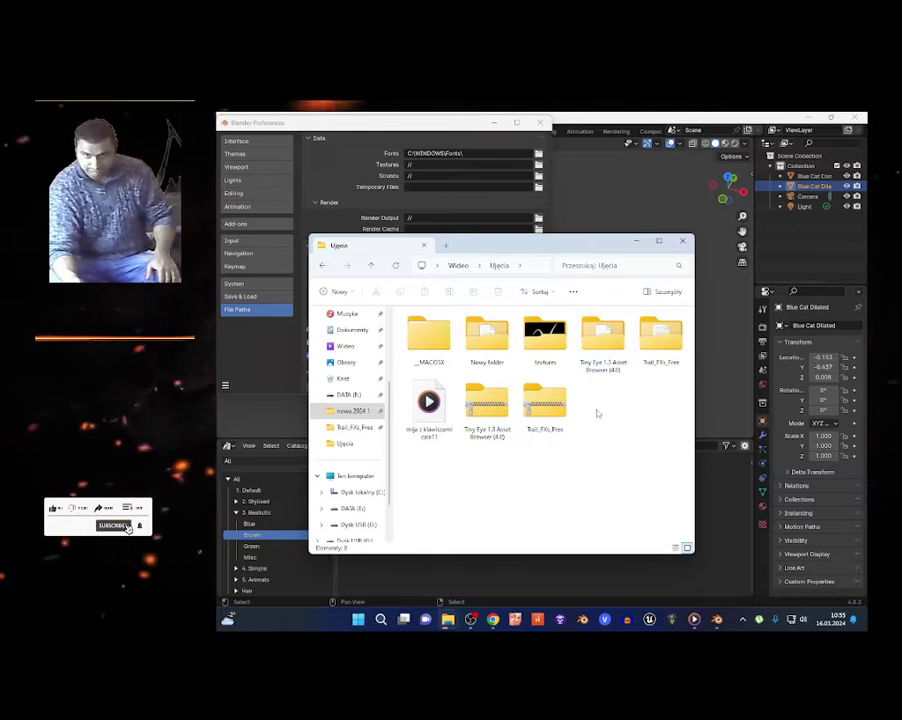
double_click(604, 345)
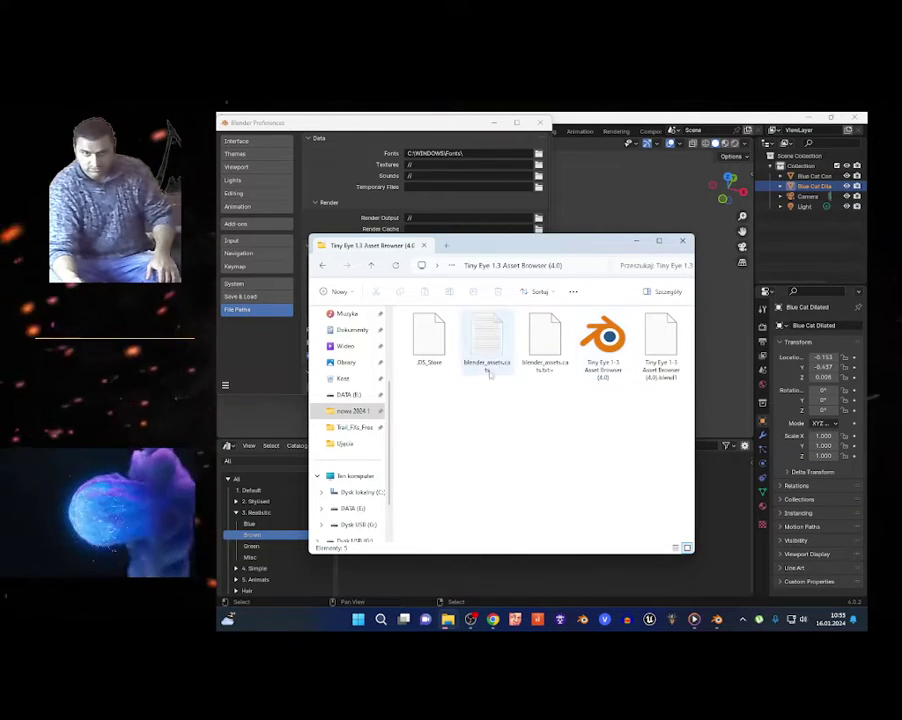
Check the preferences save options and close Blender's Preferences window.
click(268, 347)
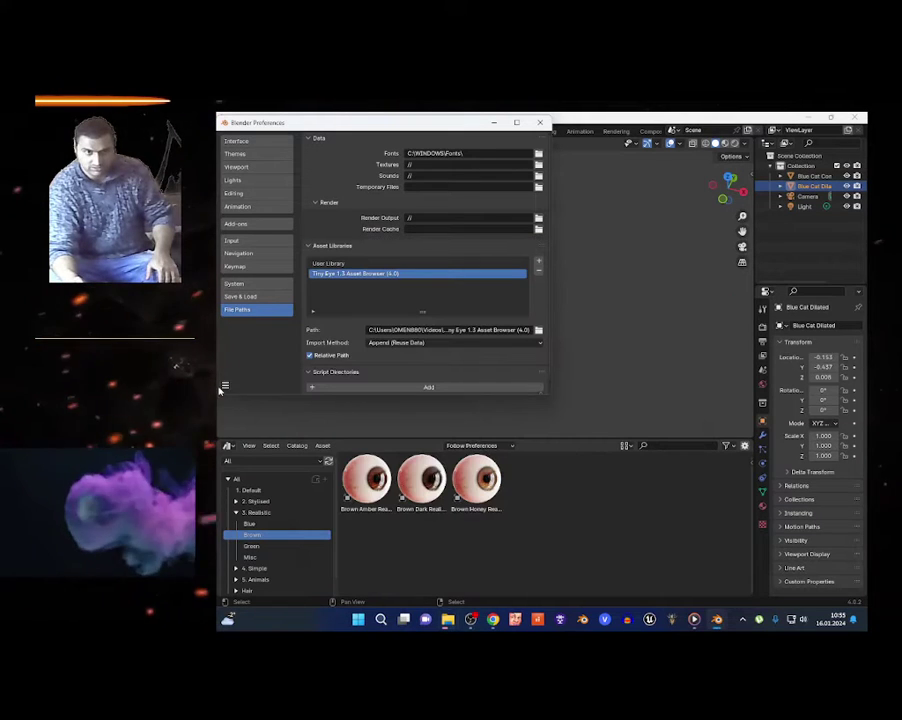
click(225, 384)
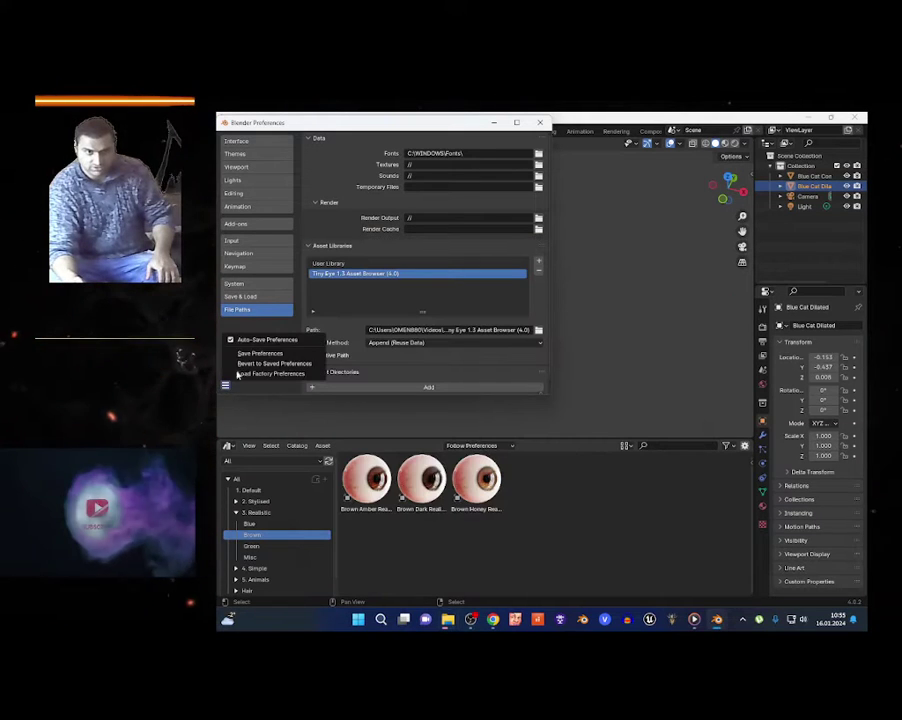
click(540, 122)
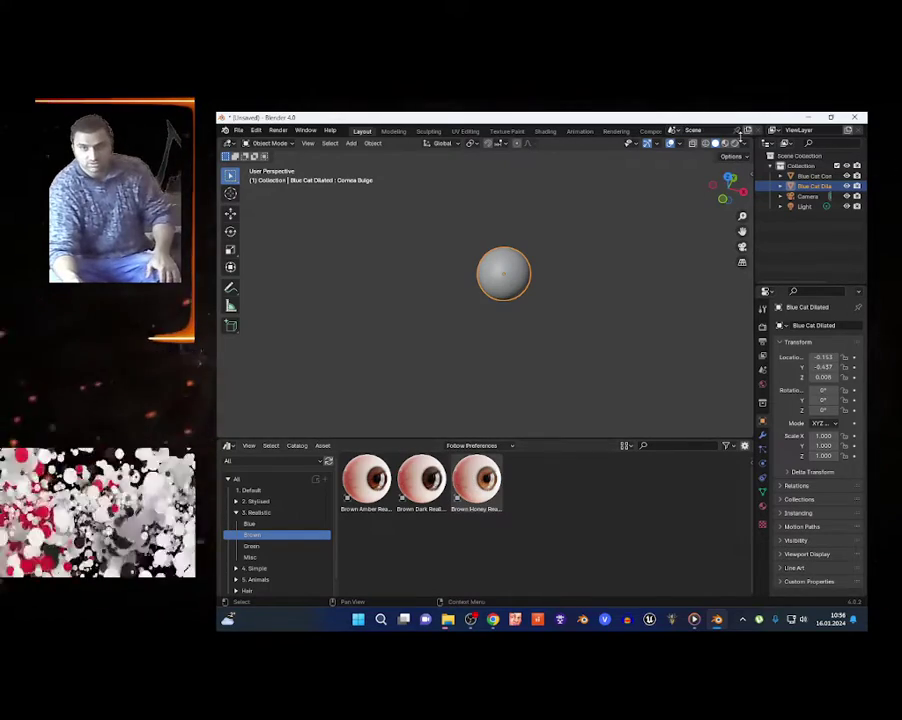
Switch the viewport to material-shaded view and keep EEVEE as the render engine.
key(z)
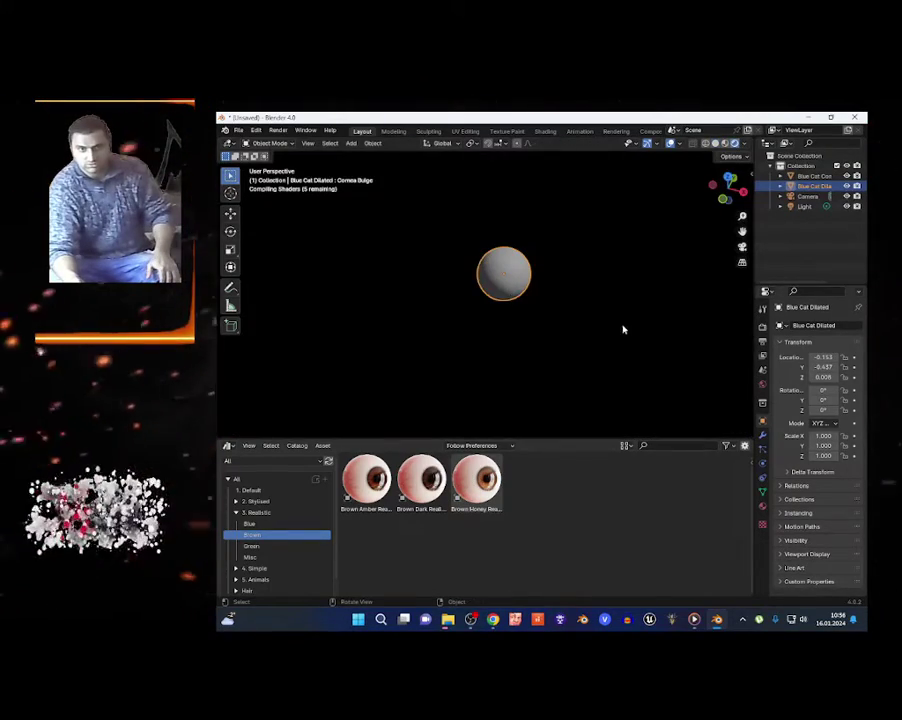
click(763, 325)
click(835, 325)
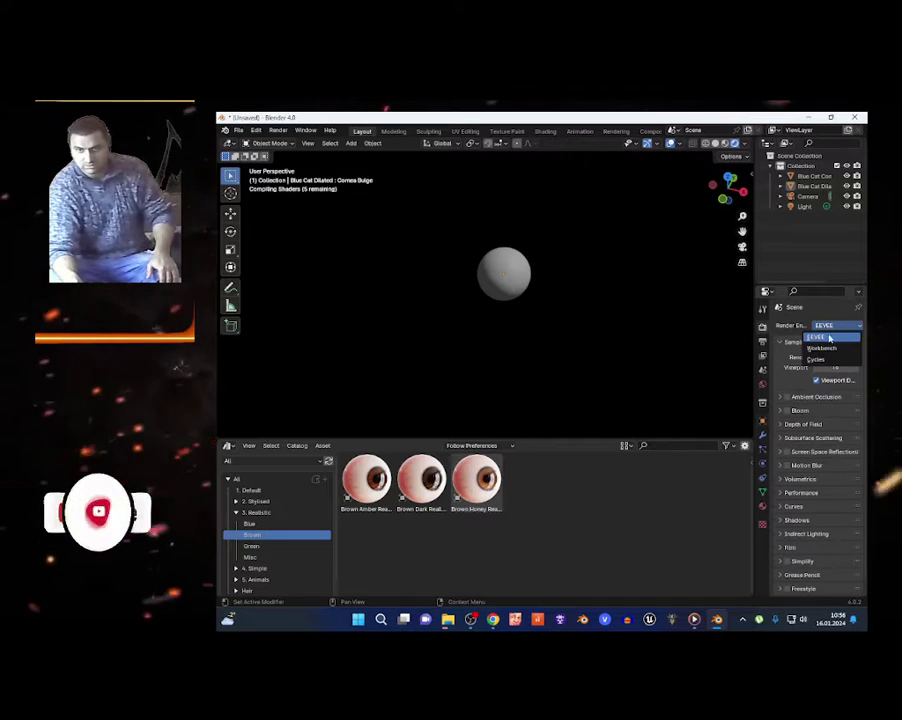
click(829, 339)
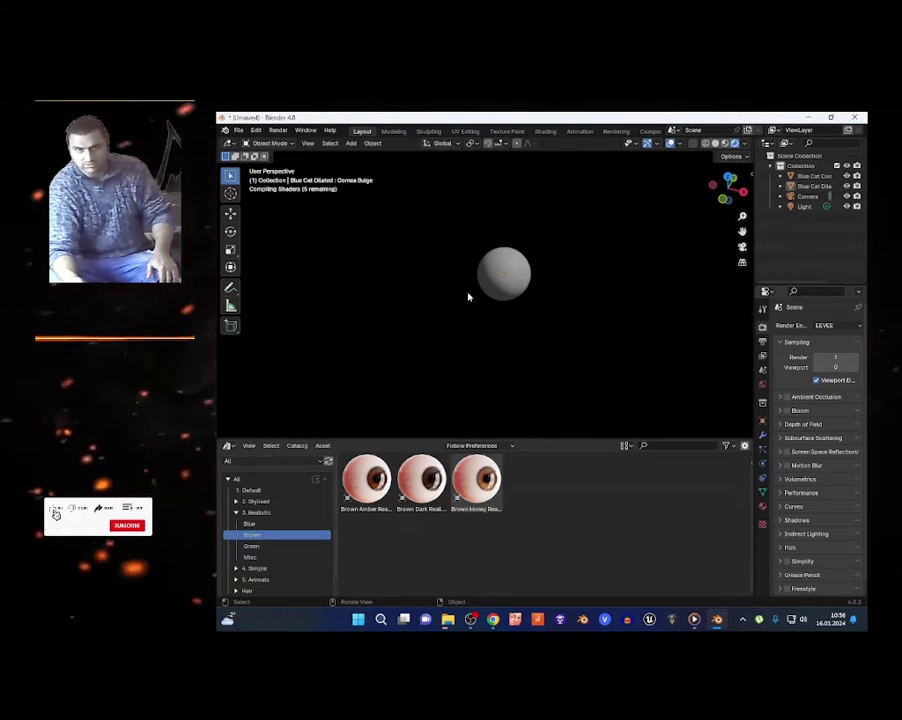
Select the eyeball sphere, walk around the scene, then bring up Chrome's Tiny Eye page.
click(519, 296)
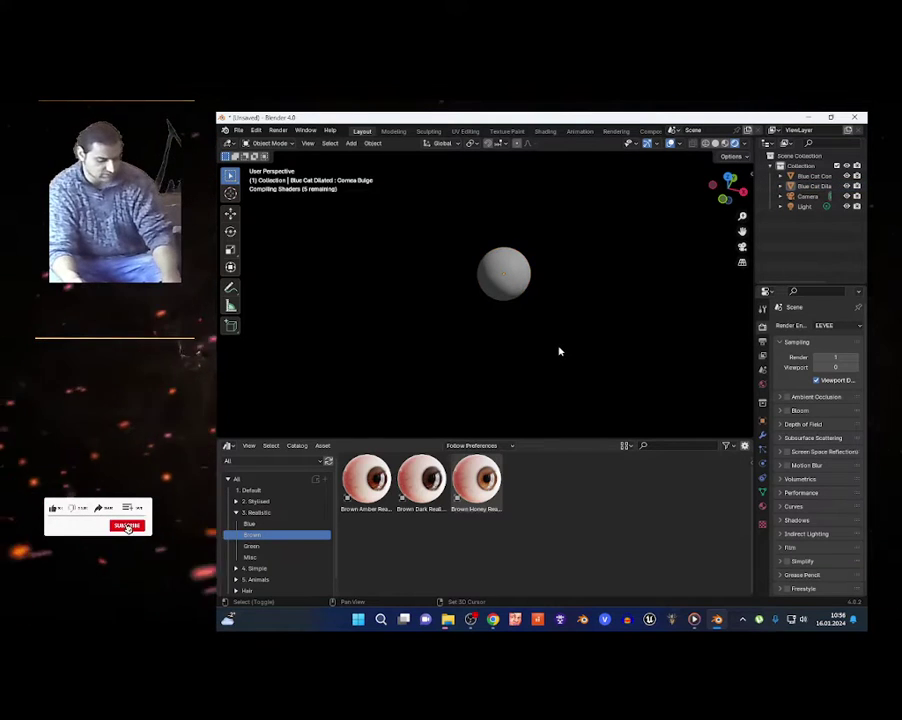
key(shift+grave)
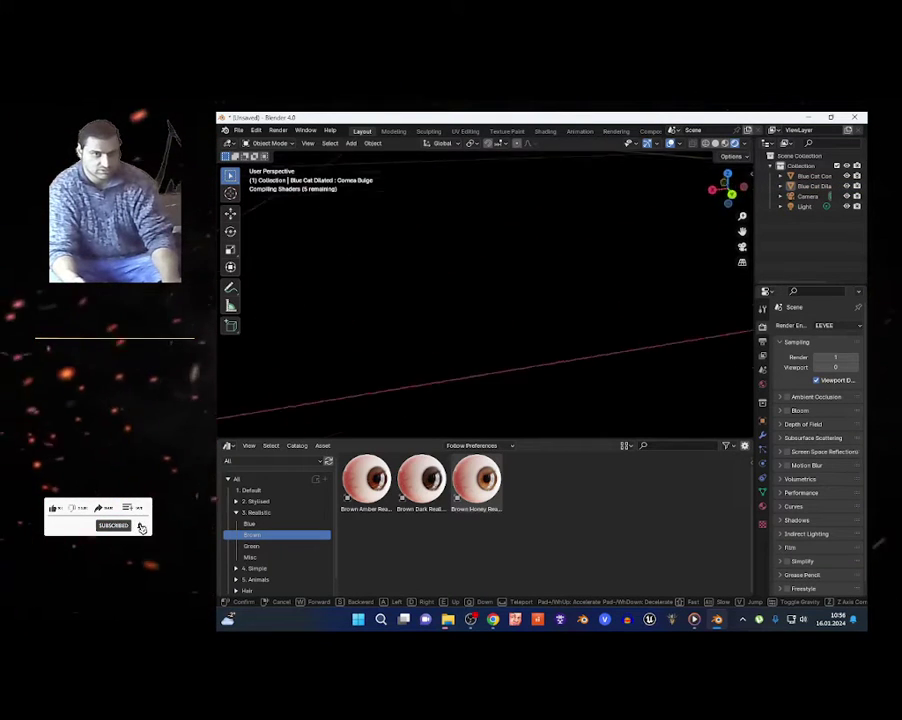
click(558, 351)
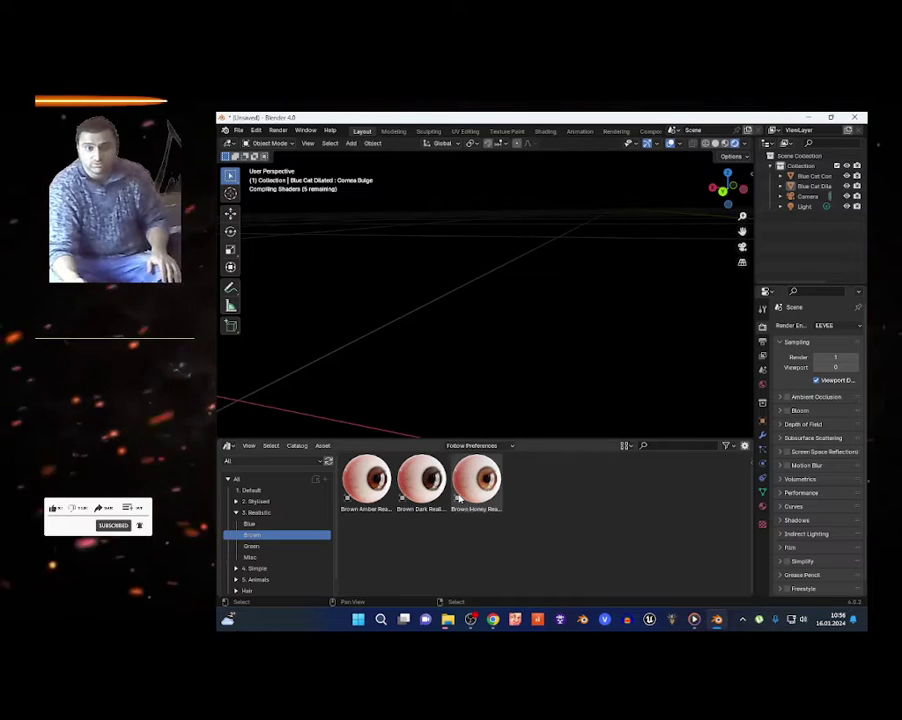
click(493, 619)
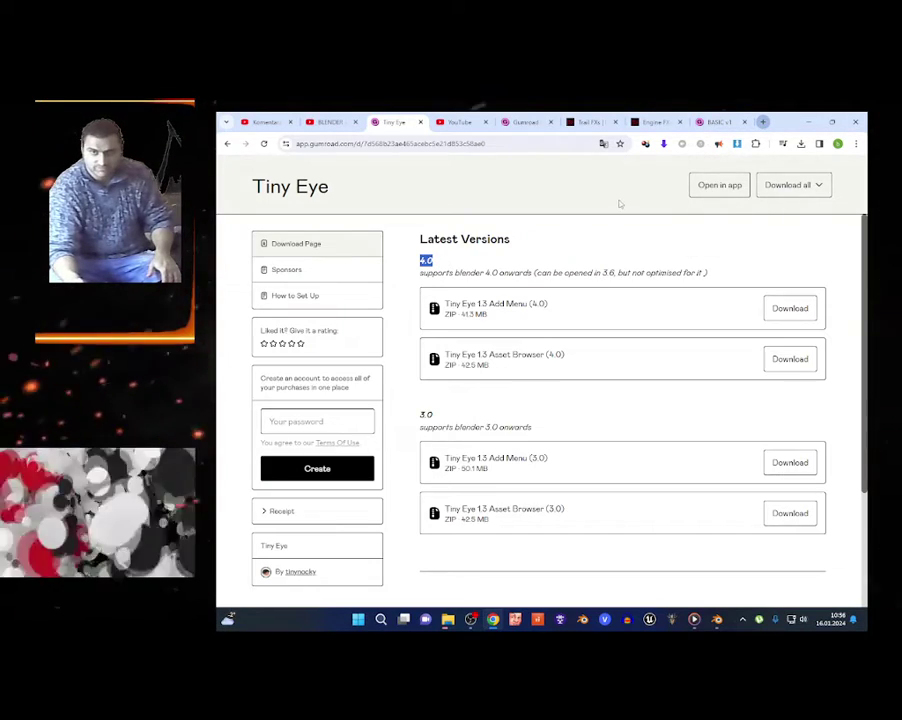
Search for 'blender 4.0' in a new tab and open the Blender 4.0 release page.
key(ctrl+t)
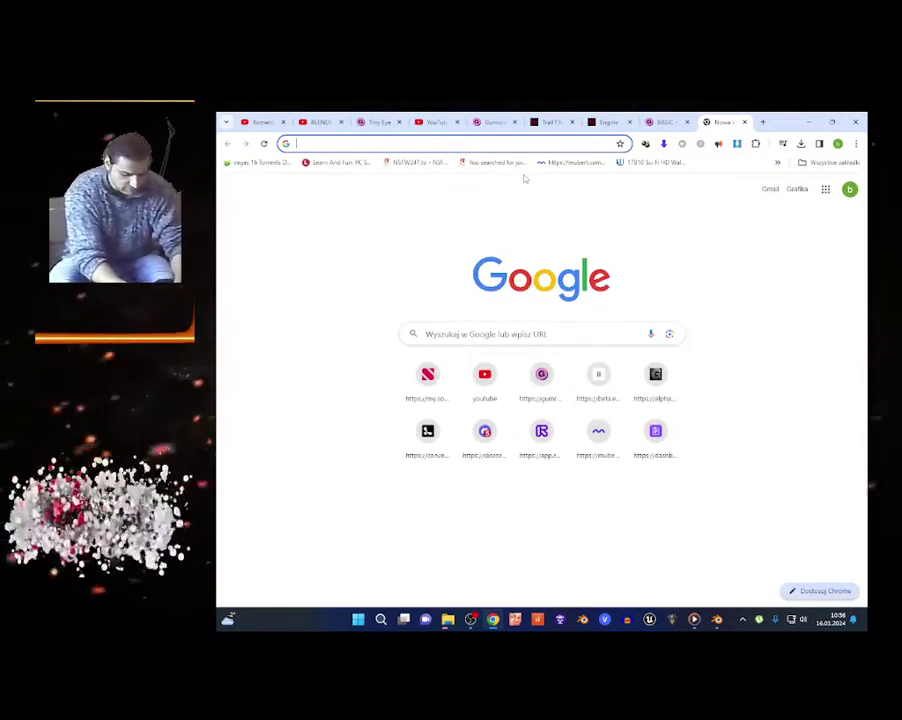
text(blender 4.0)
key(Return)
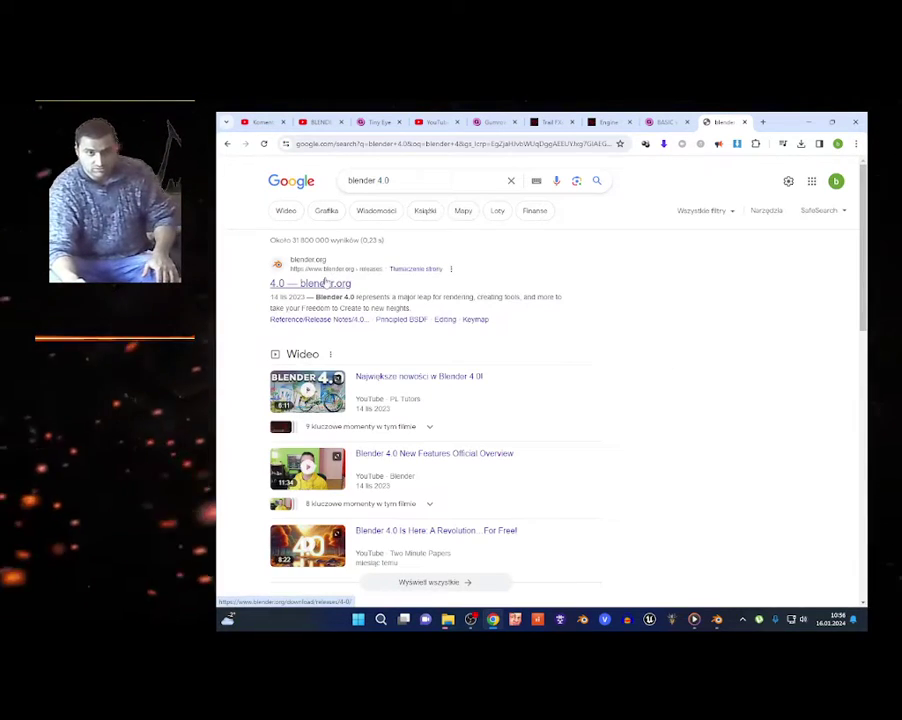
click(325, 283)
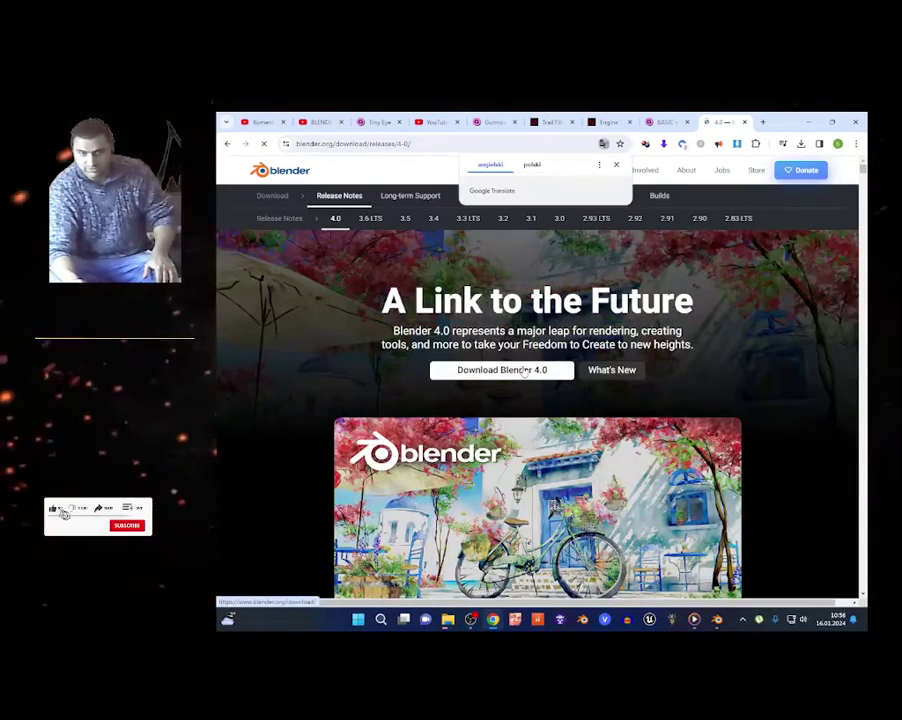
Cycle through the Gumroad, Trail FXs and Engine FXs tabs back to the Tiny Eye download page.
click(667, 121)
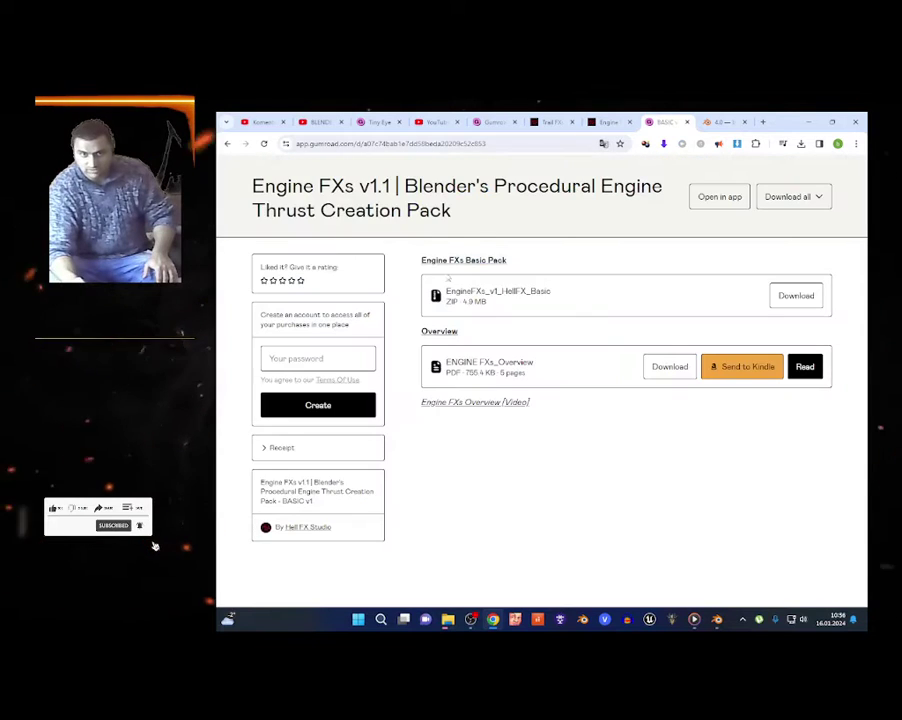
click(550, 121)
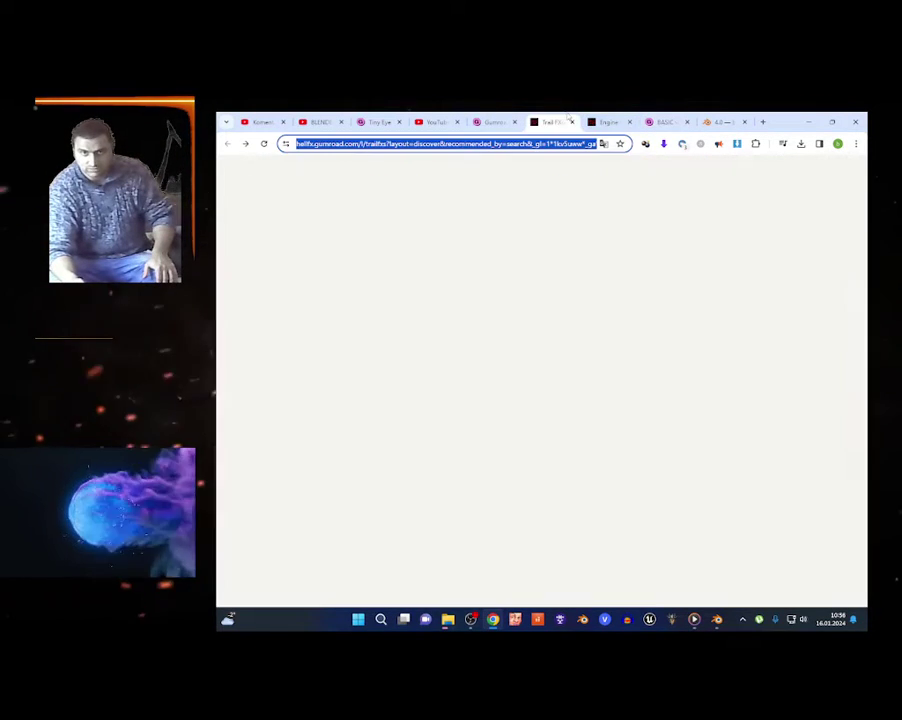
click(607, 121)
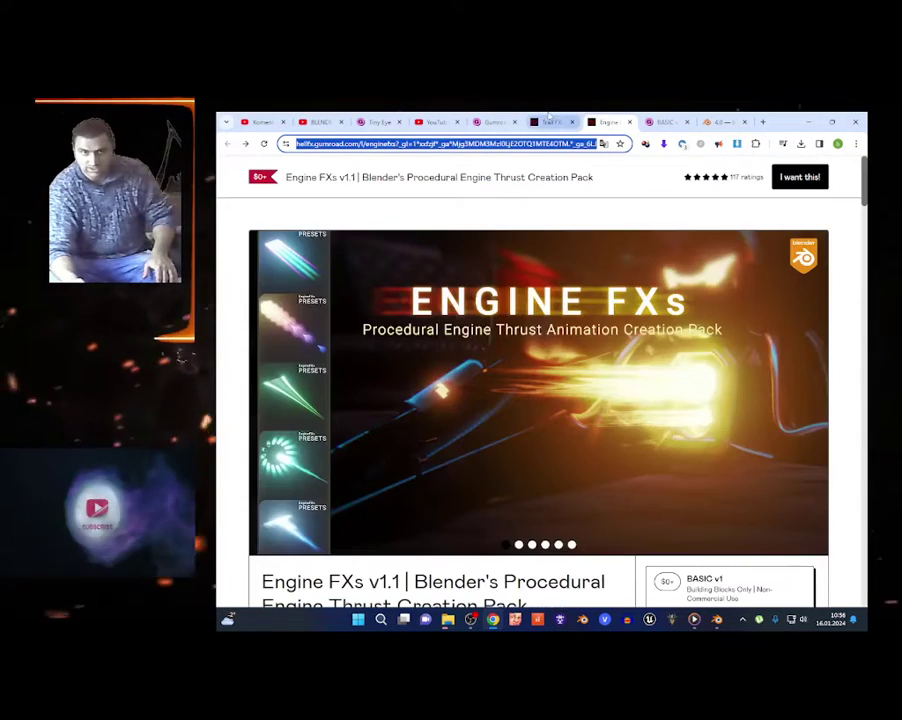
click(550, 121)
click(494, 121)
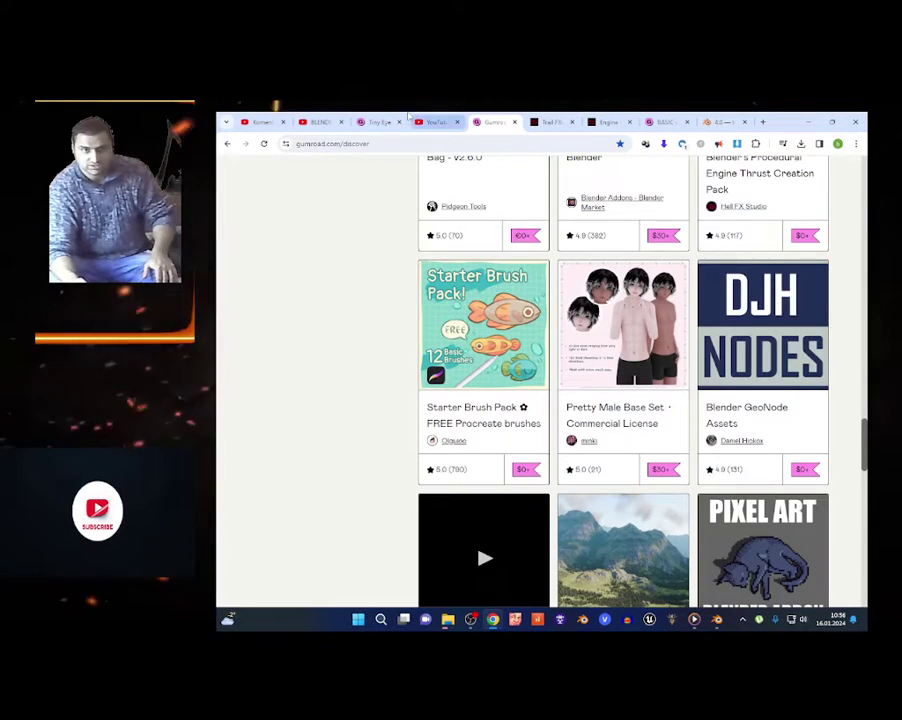
click(394, 120)
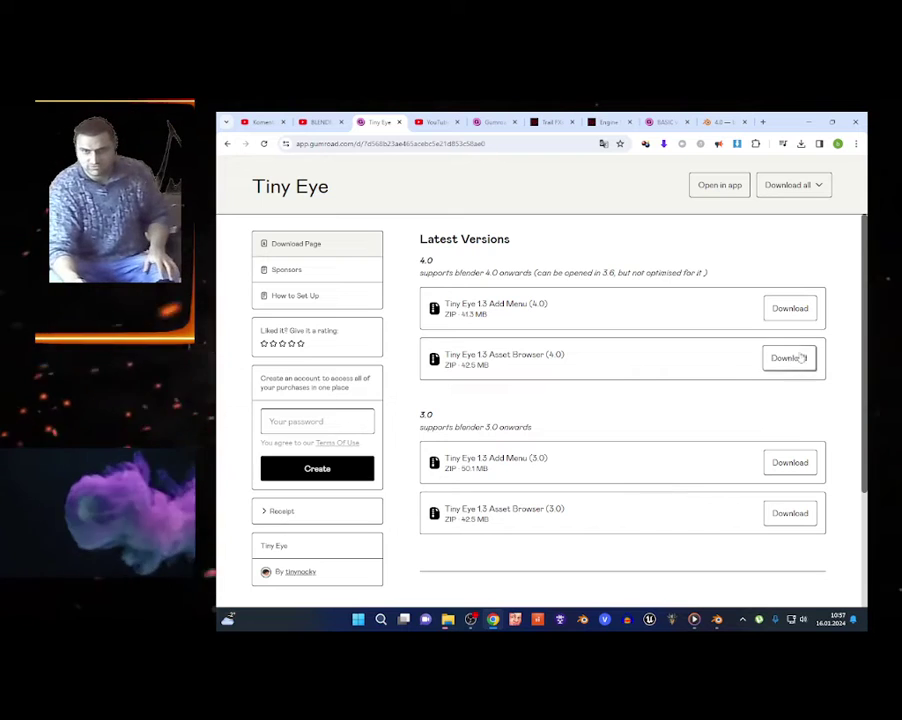
drag(482, 303, 624, 305)
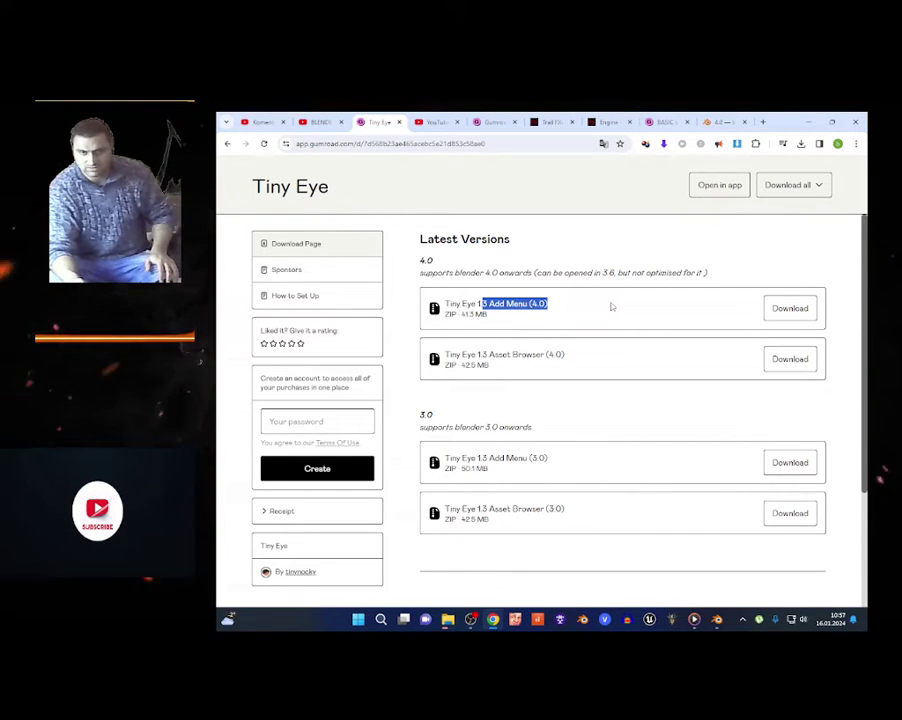
drag(444, 304, 647, 323)
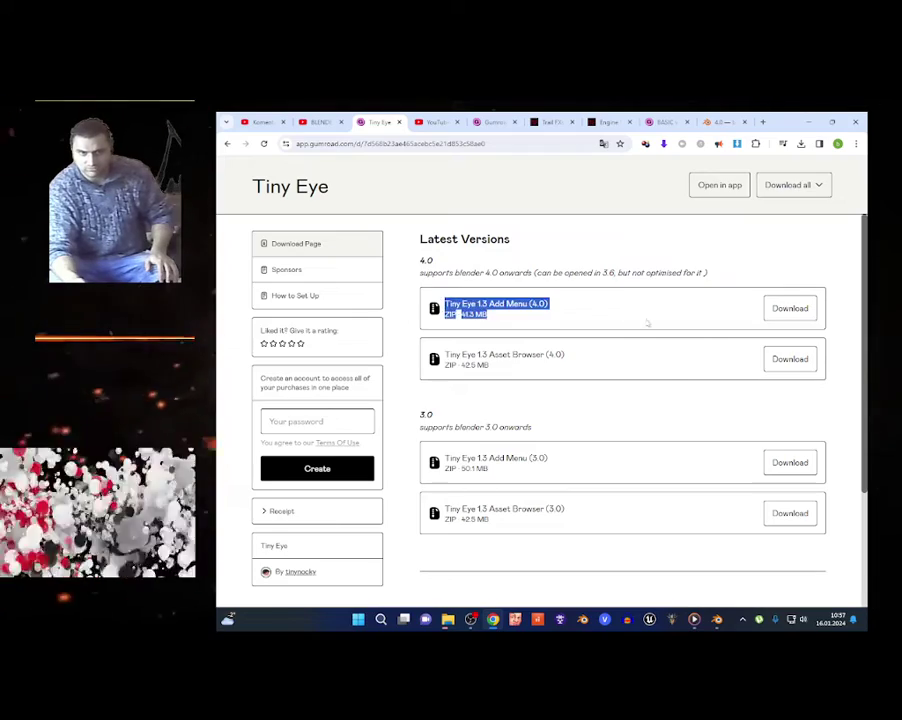
click(554, 308)
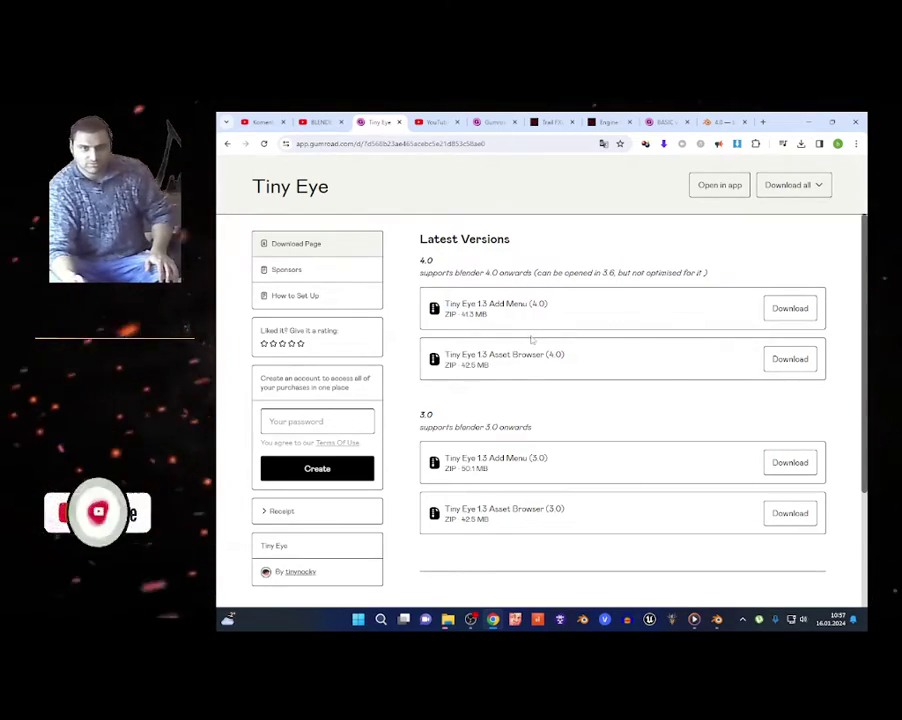
drag(489, 355, 588, 362)
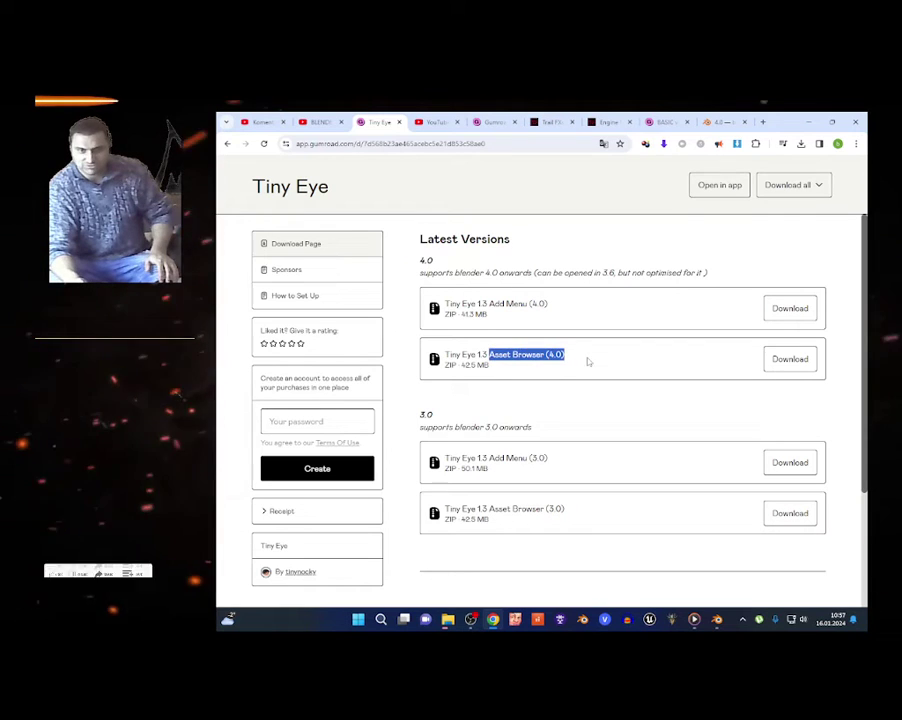
click(506, 356)
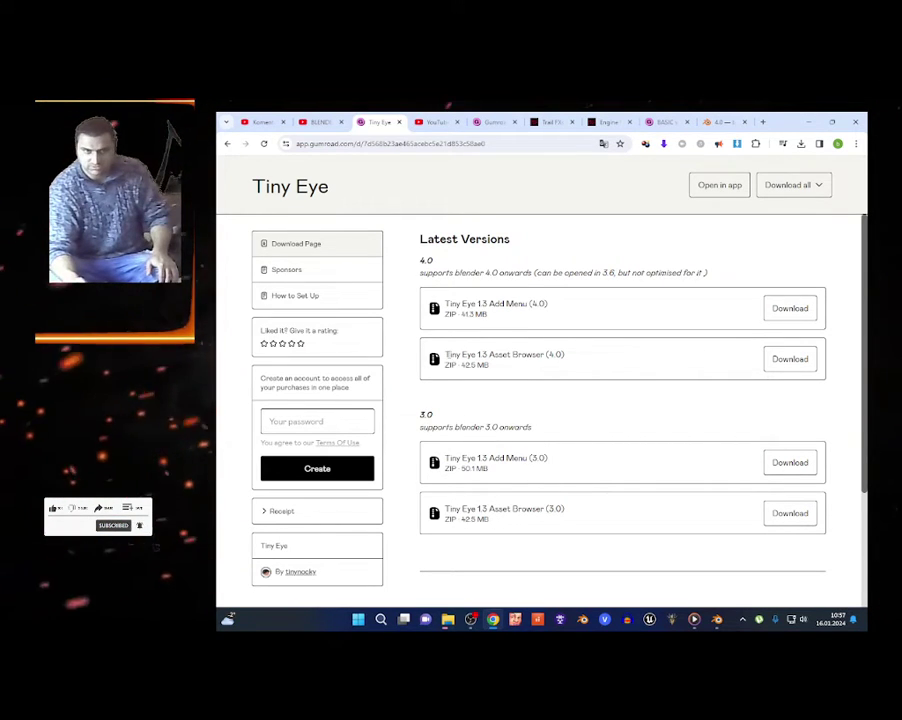
drag(446, 355, 612, 356)
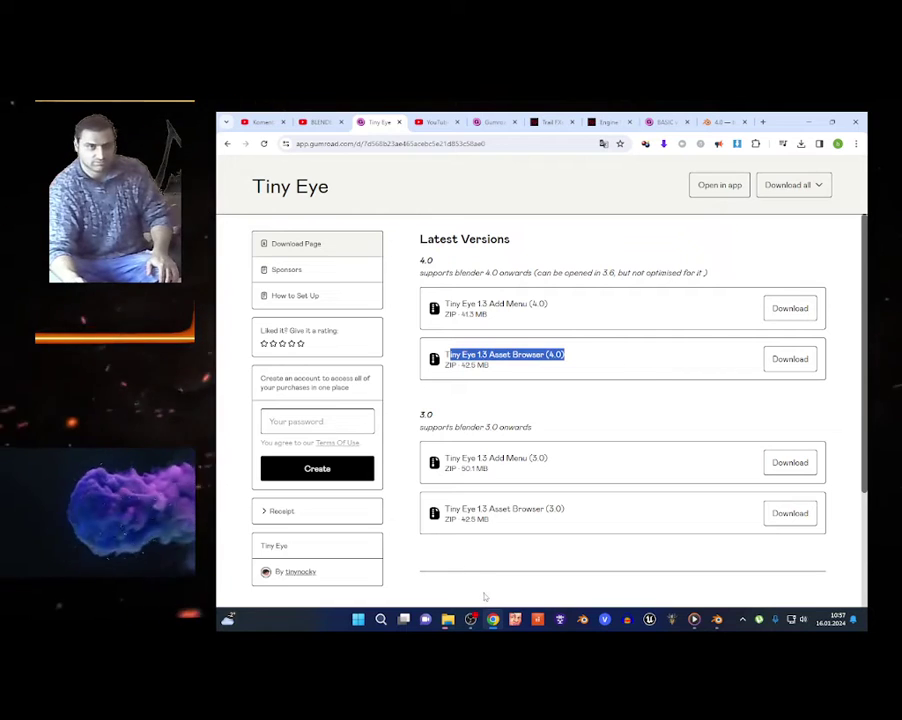
mouse_move(467, 624)
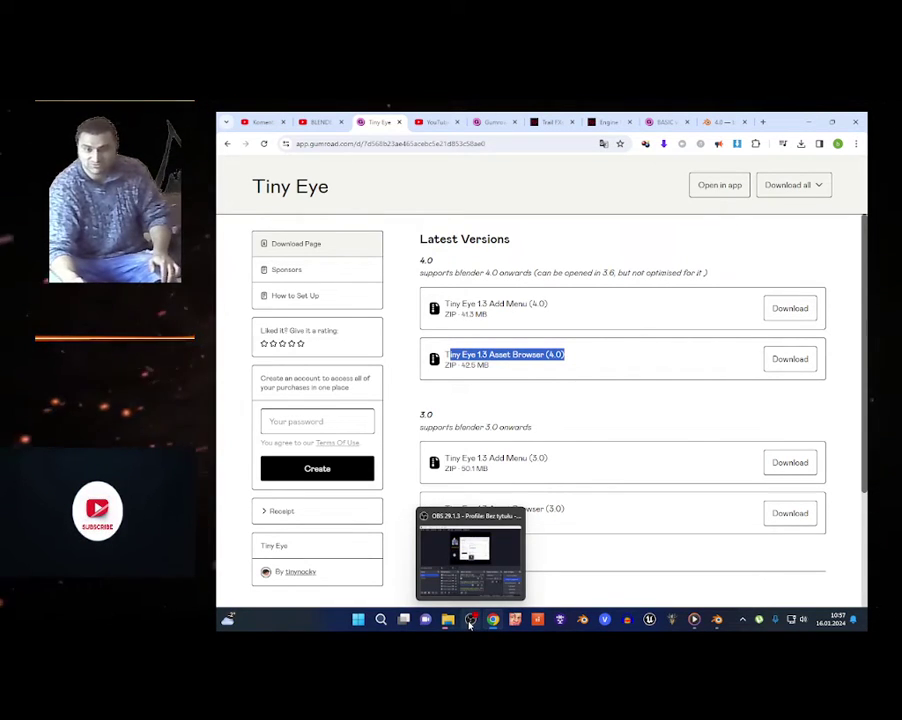
scroll(470, 315, down, 2)
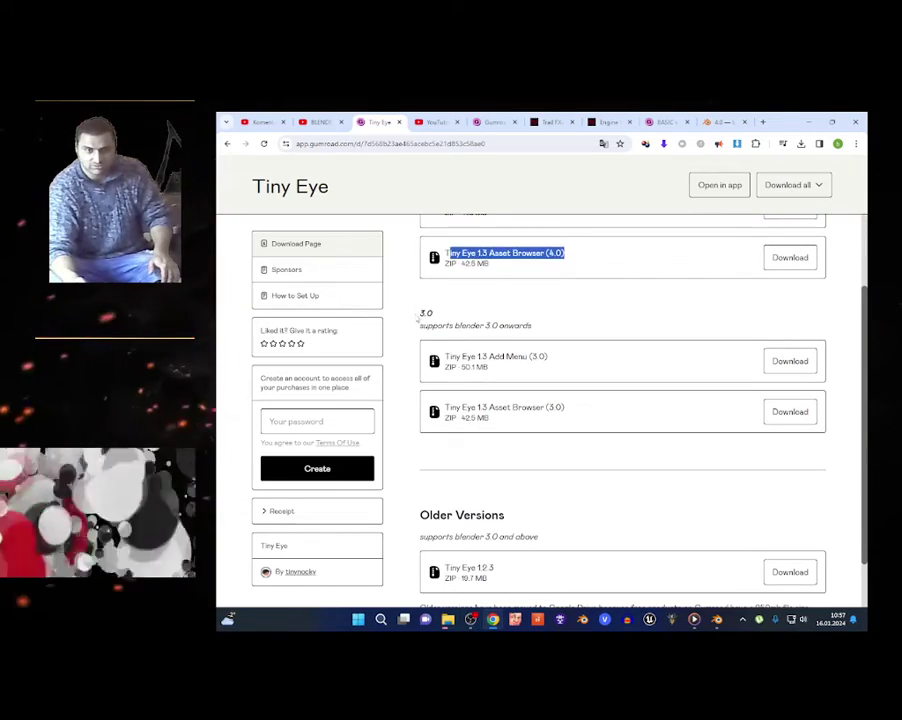
drag(418, 312, 458, 318)
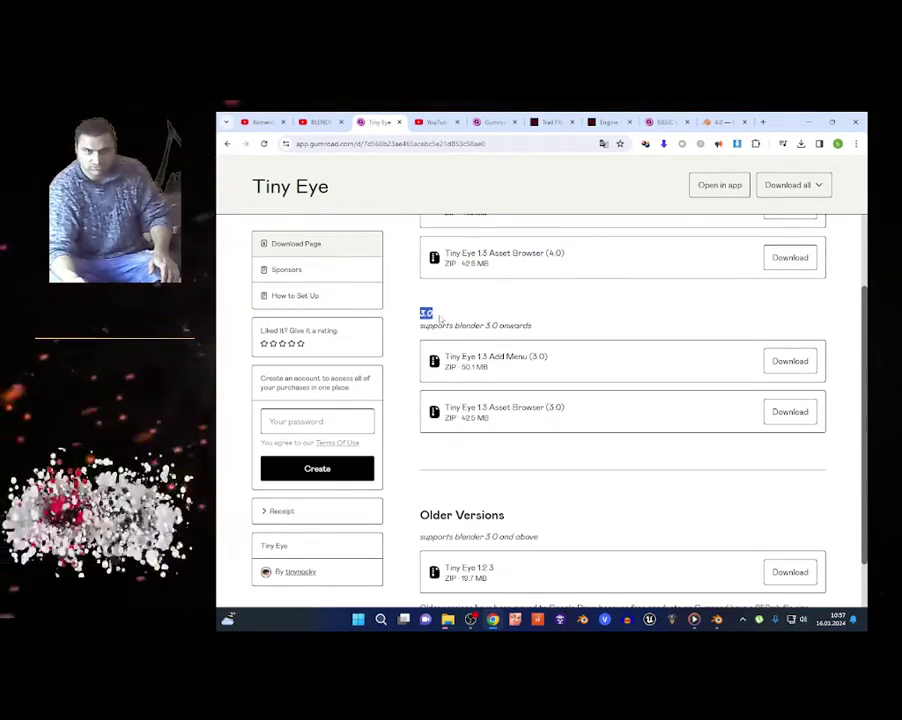
scroll(536, 479, up, 2)
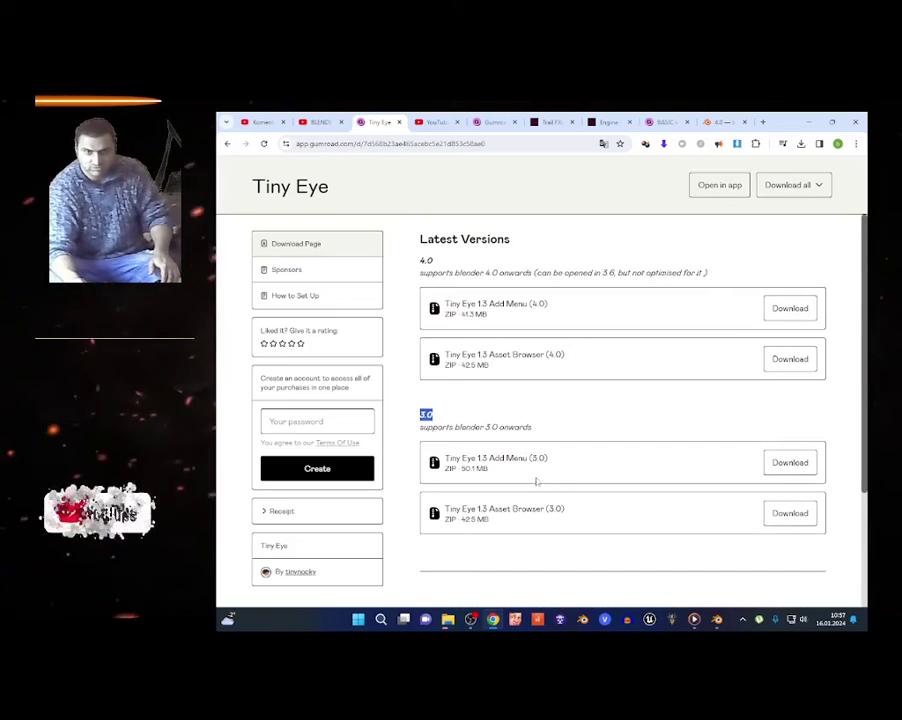
drag(433, 260, 428, 260)
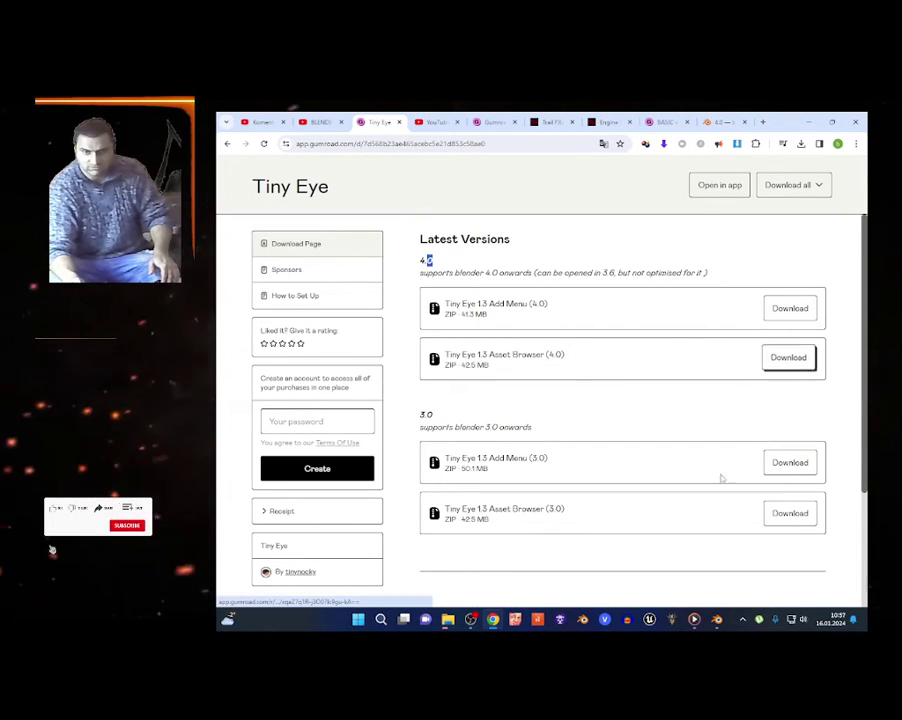
click(472, 621)
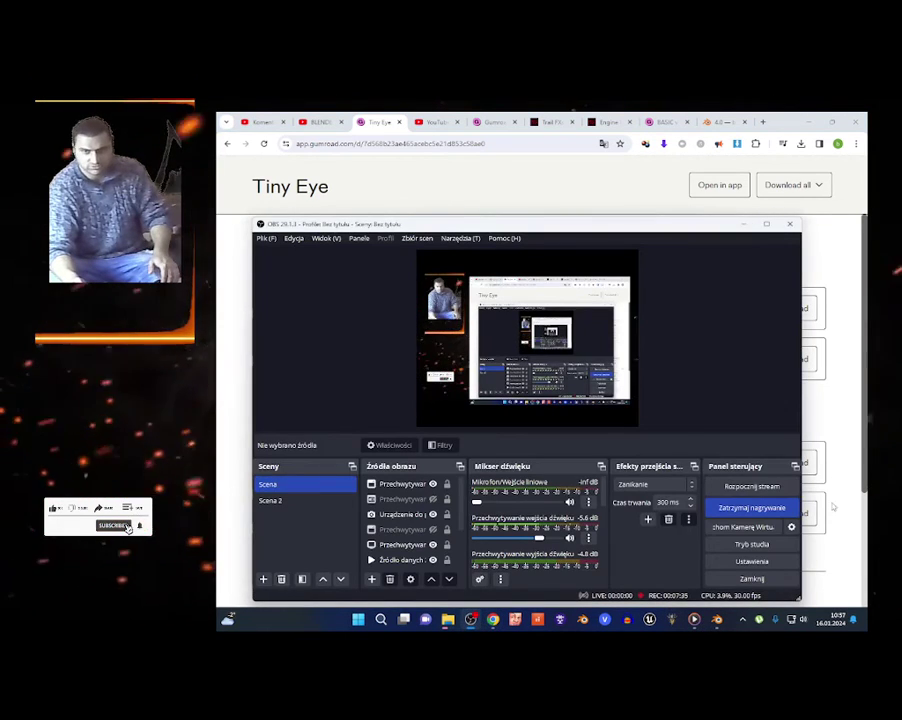